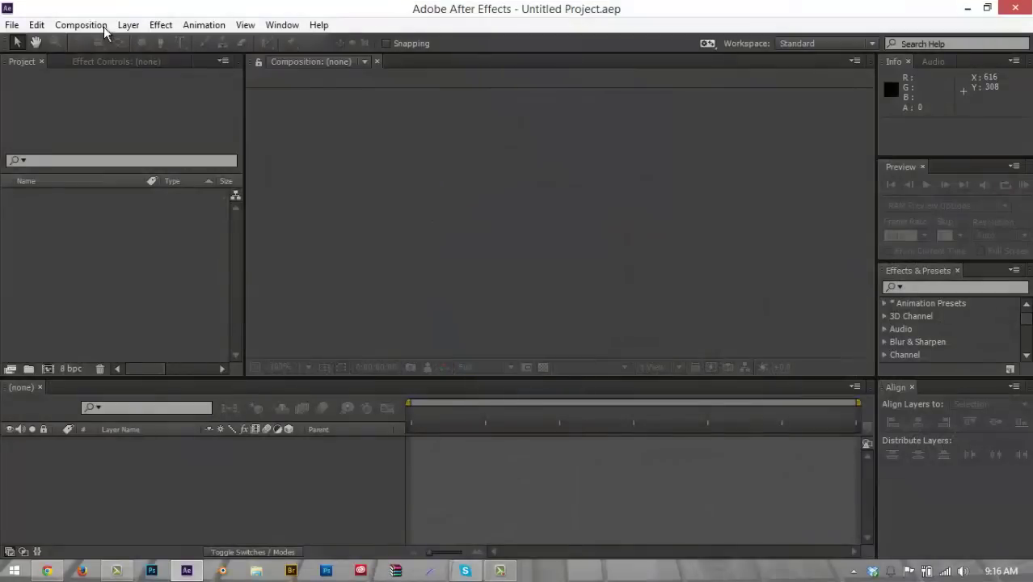
Create the Audio #1 composition at 1920×1080, 30 fps, then toggle the transparency grid off and on.
left_click(103, 27)
left_click(106, 39)
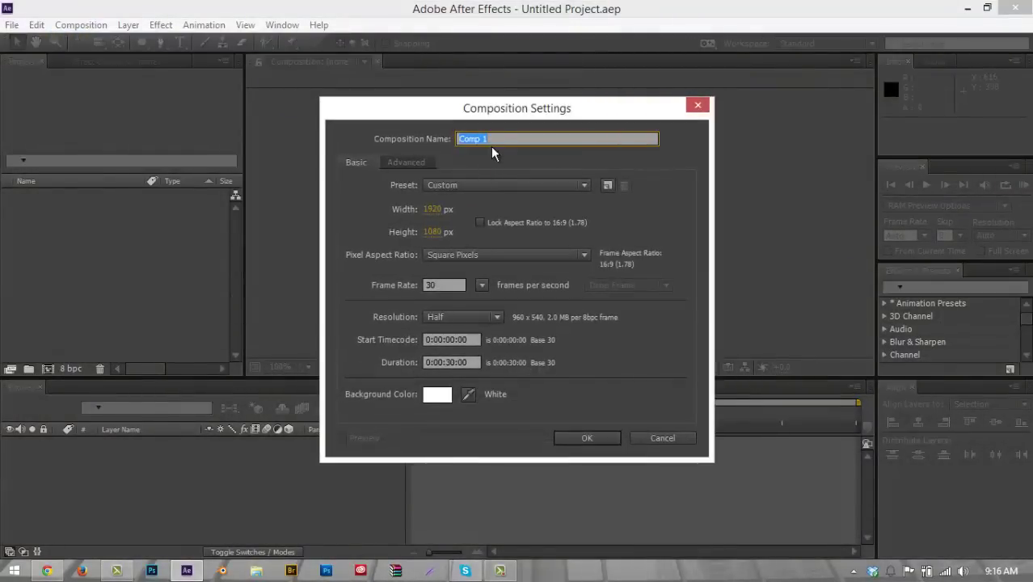
type("Audio #1")
key("Tab")
key("Tab")
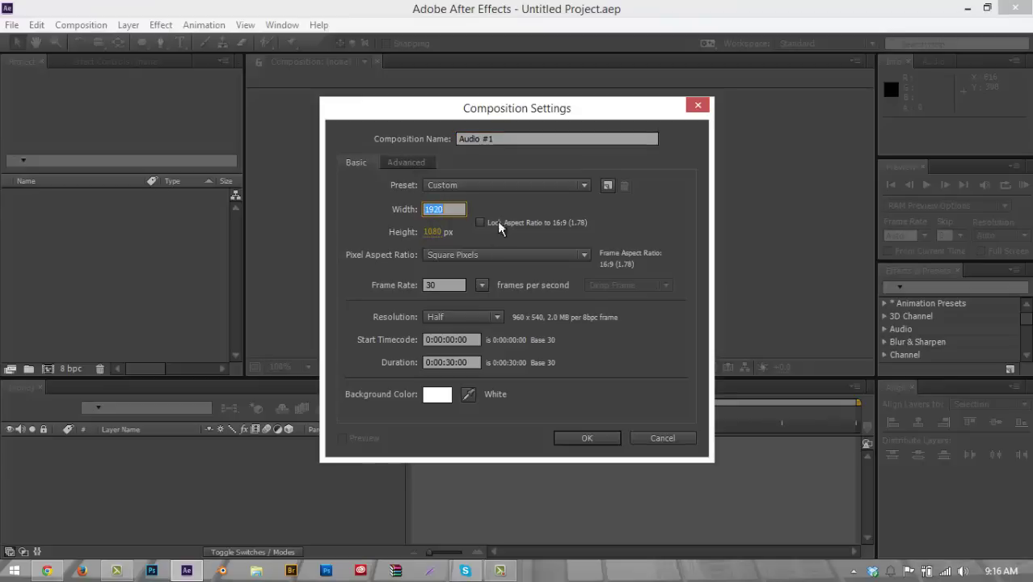
left_click(434, 232)
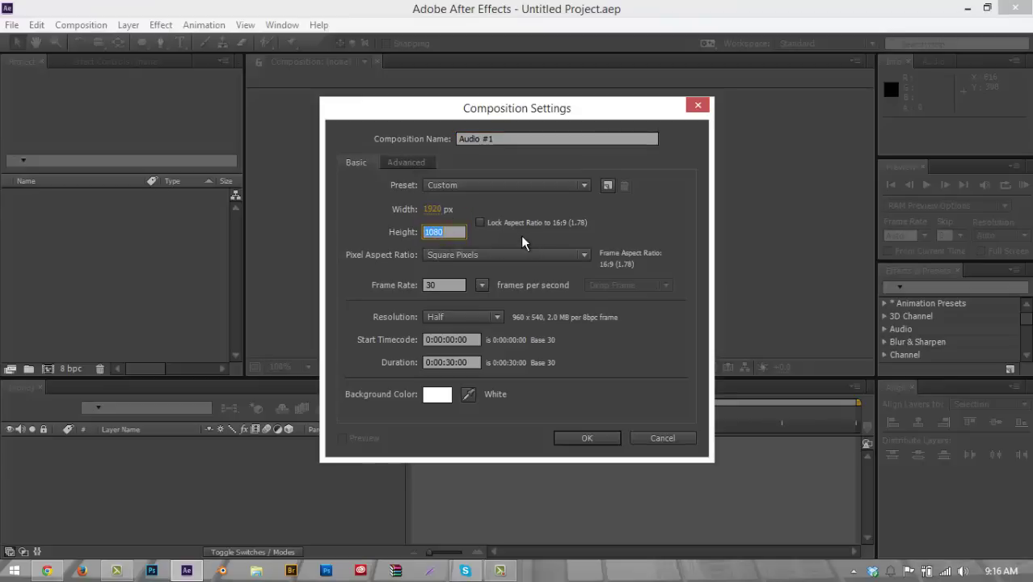
left_click(445, 285)
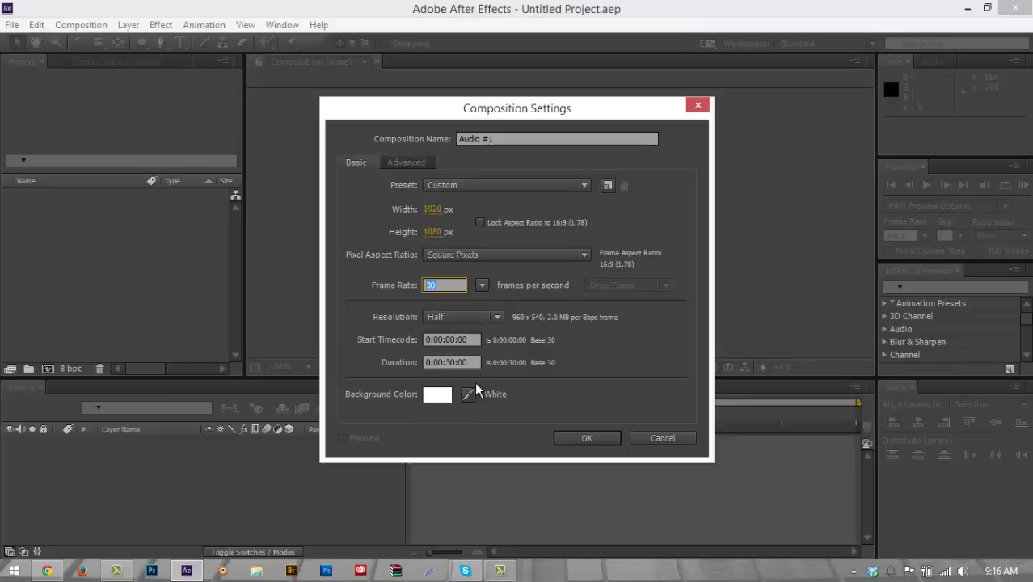
left_click(565, 437)
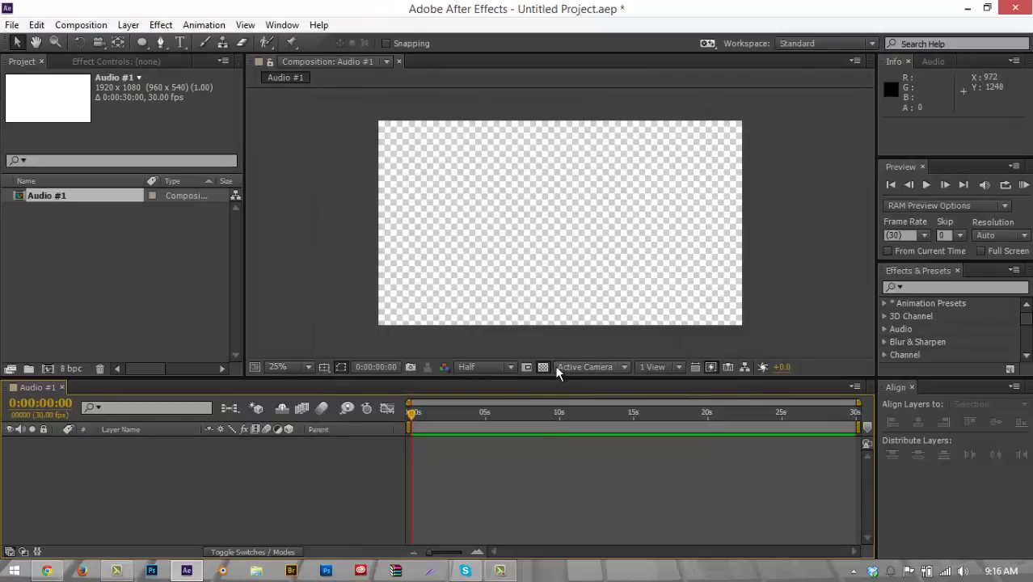
left_click(543, 367)
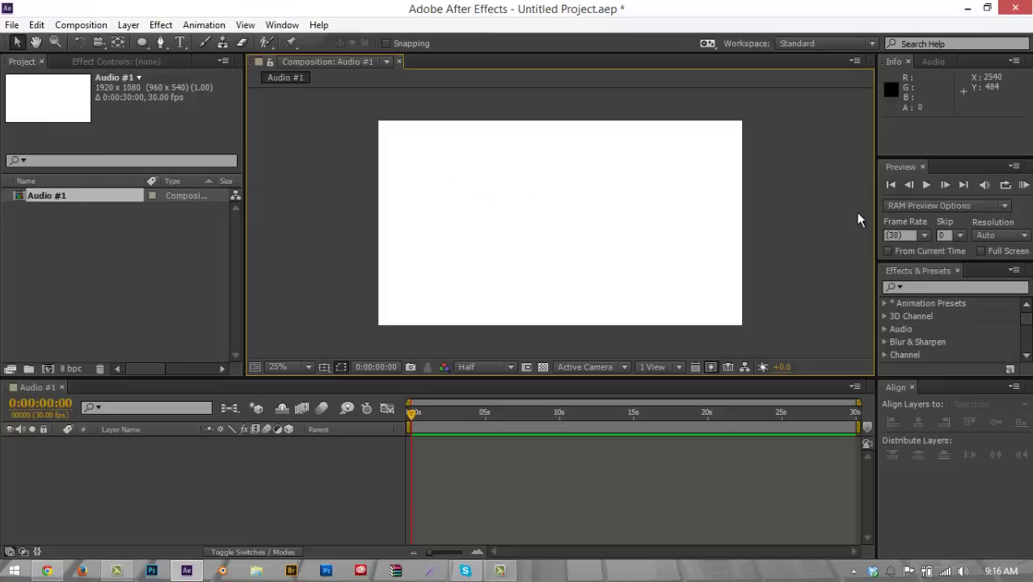
left_click(542, 367)
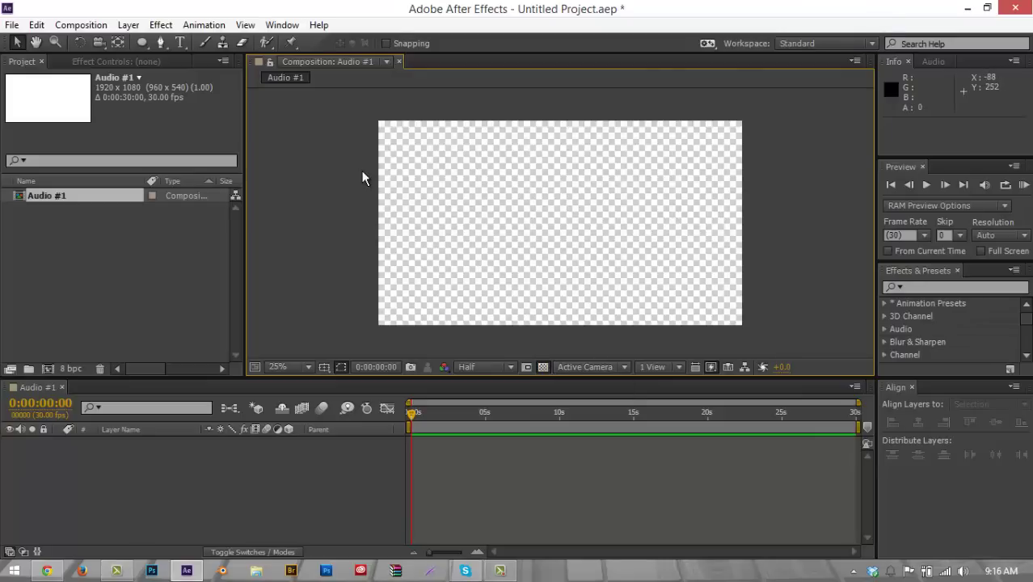
Import the Deorro MP3 song and add it to the timeline as a layer.
double_click(88, 227)
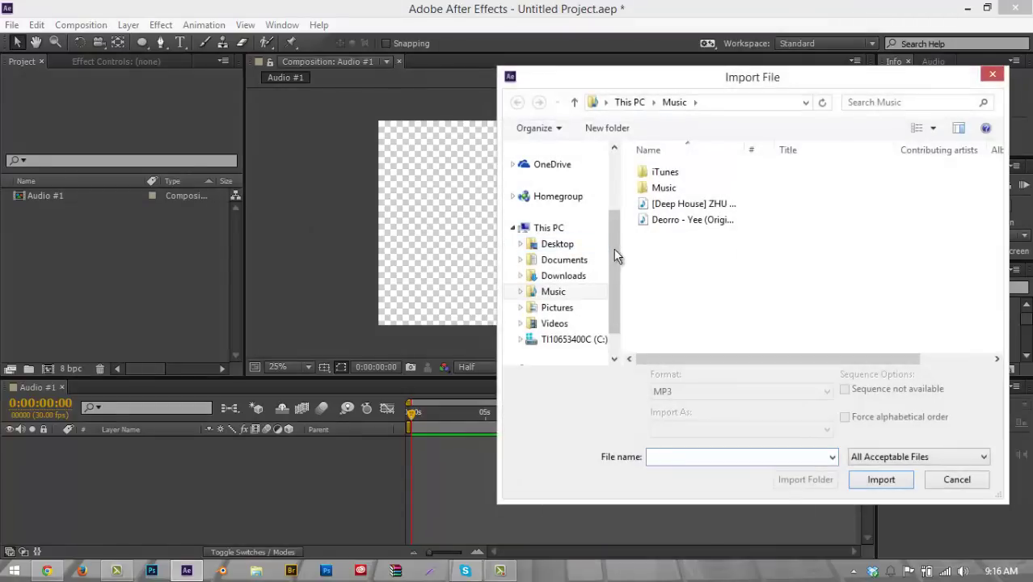
double_click(687, 220)
left_click_drag(113, 211, 173, 477)
Import Kaskade1.png, add it to the composition, and scale it to 108% to fill the frame.
double_click(118, 277)
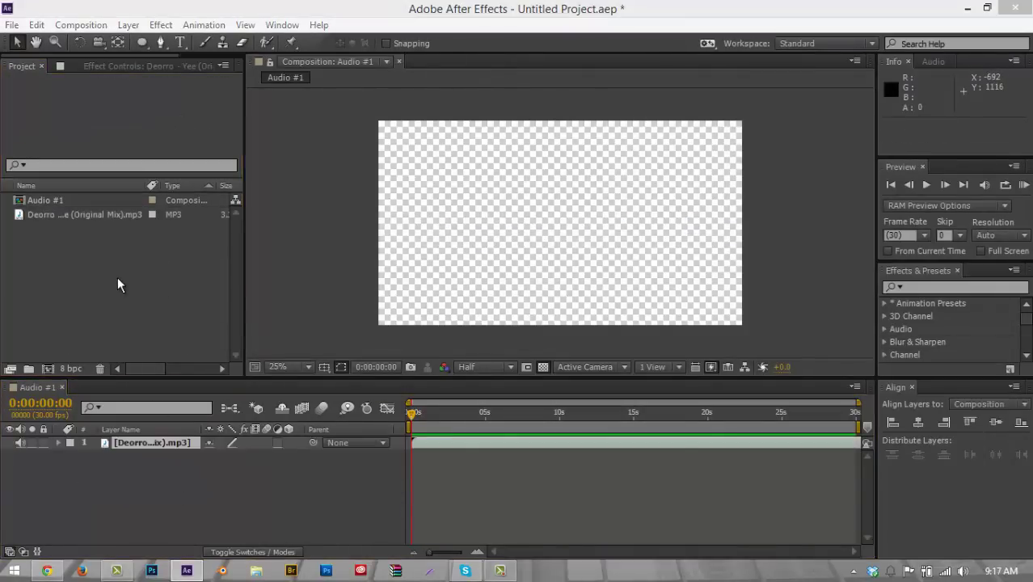
left_click(579, 338)
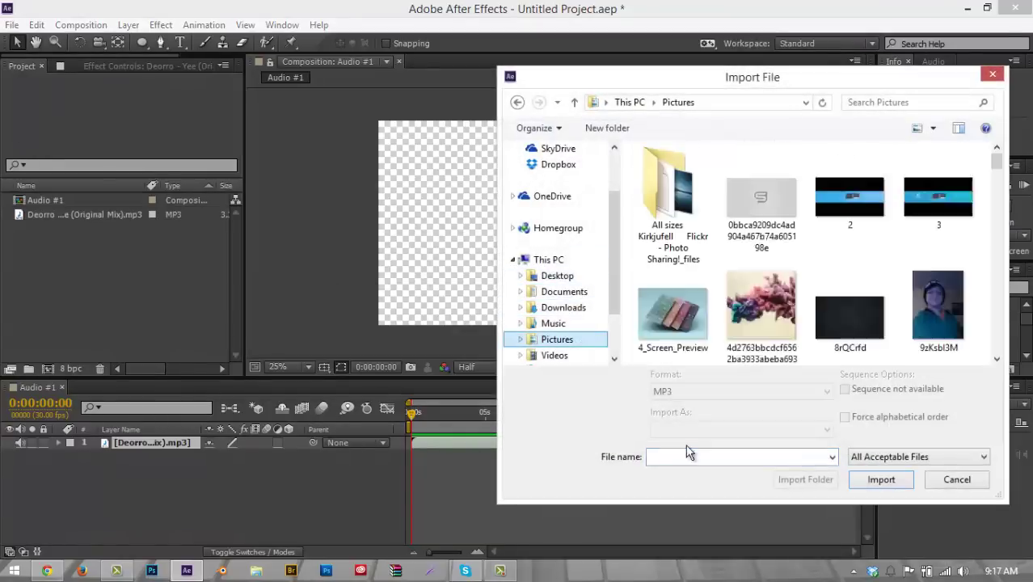
type("ka")
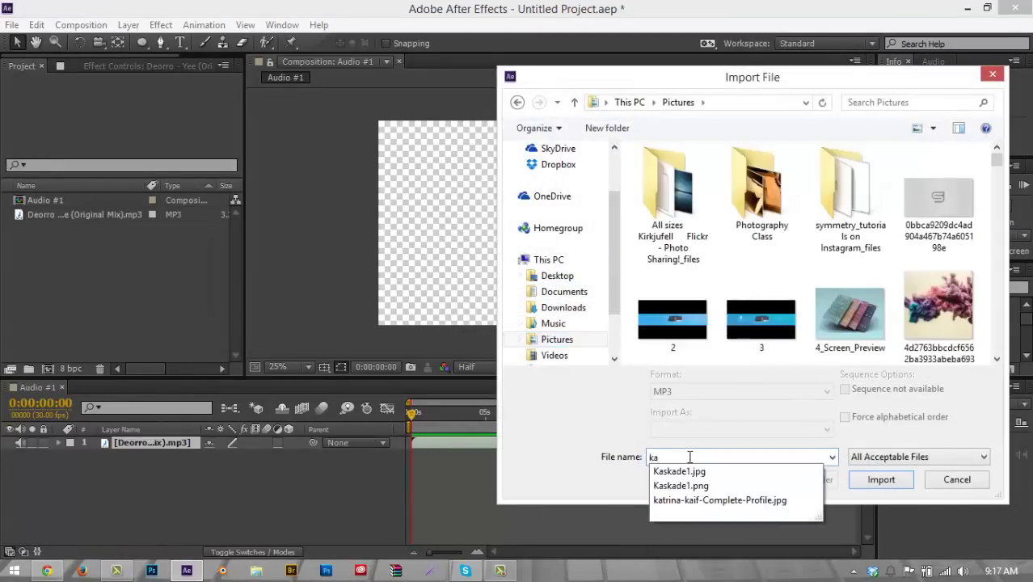
key("Down")
key("Down")
key("Return")
key("Return")
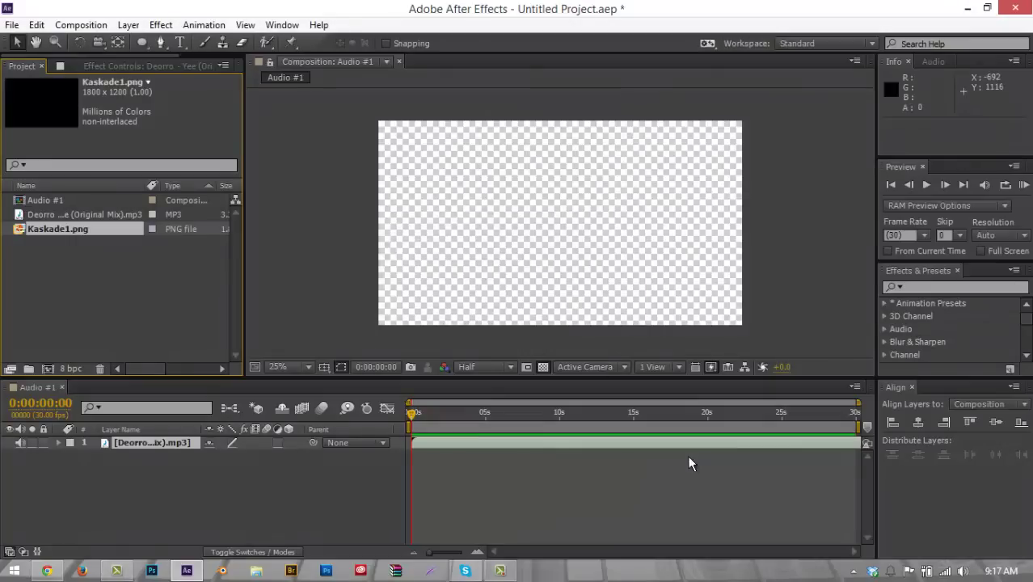
left_click_drag(123, 232, 175, 454)
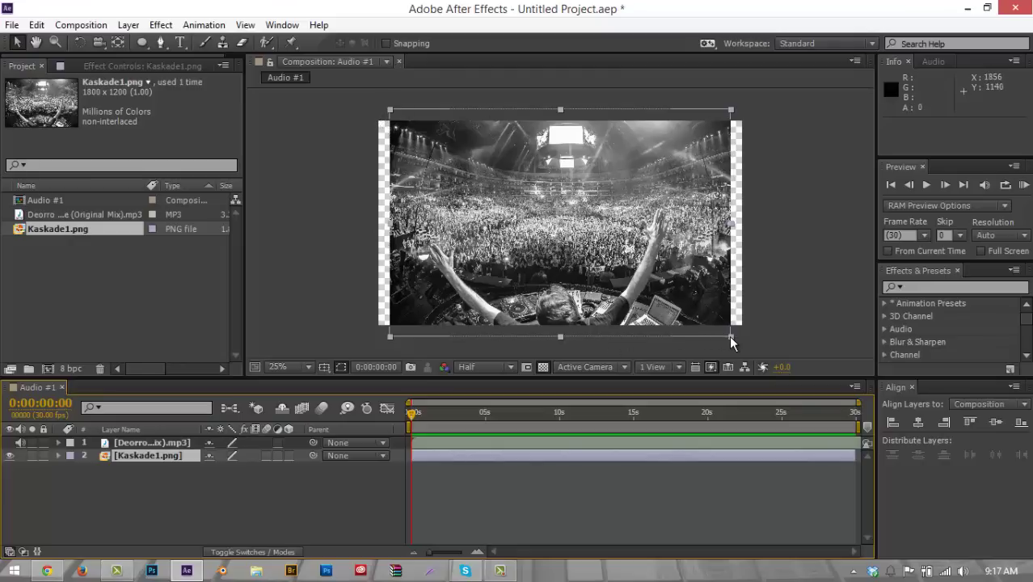
left_click_drag(731, 338, 743, 345)
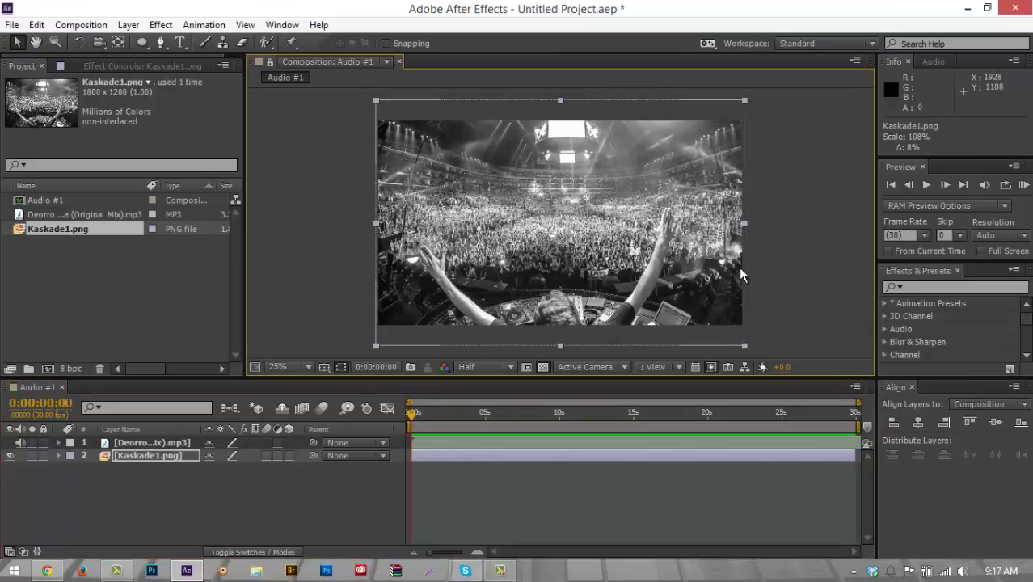
Add a new solid layer in dark royal blue, colour 29363F.
left_click(794, 211)
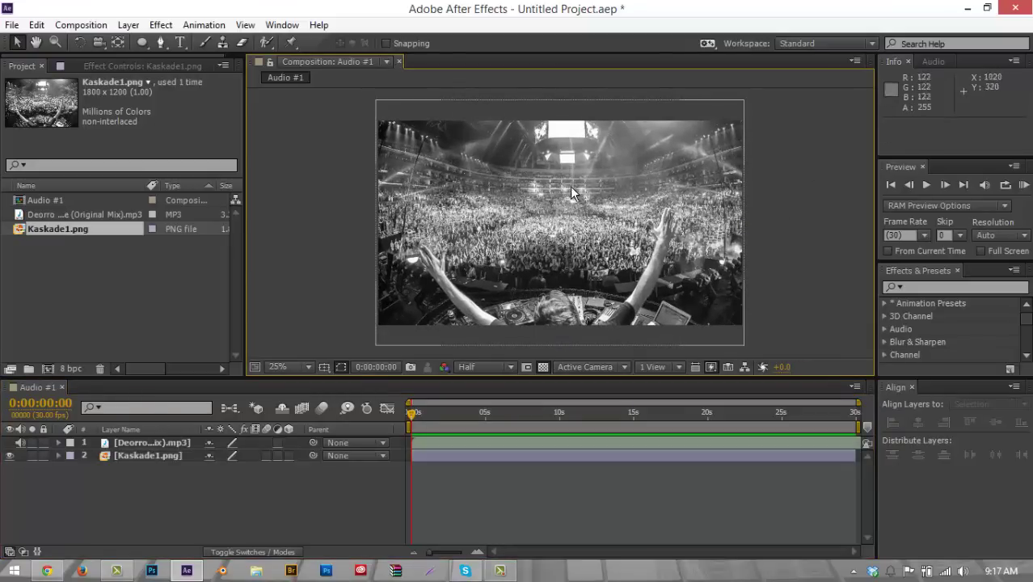
left_click(506, 171)
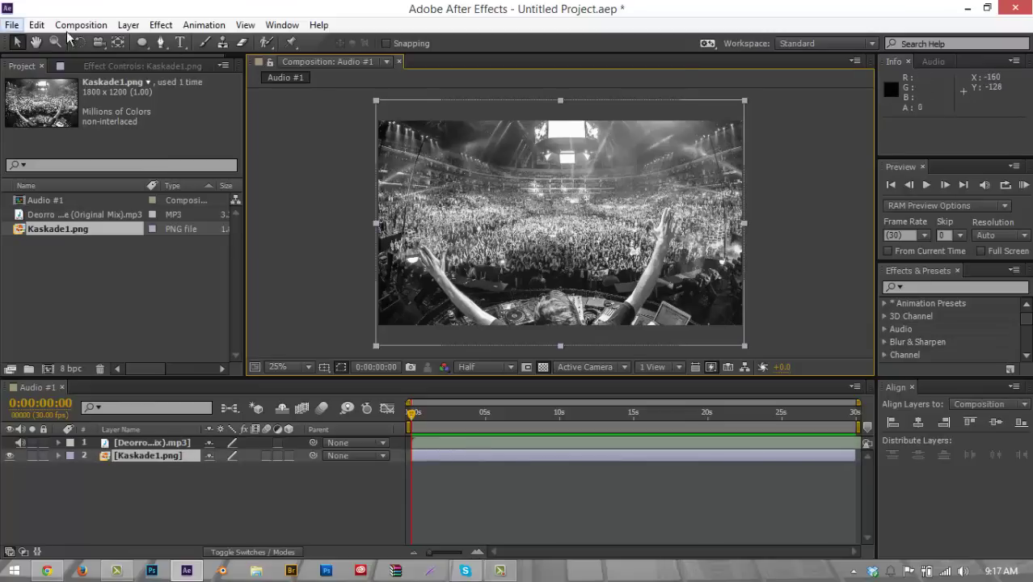
left_click(125, 25)
mouse_move(355, 22)
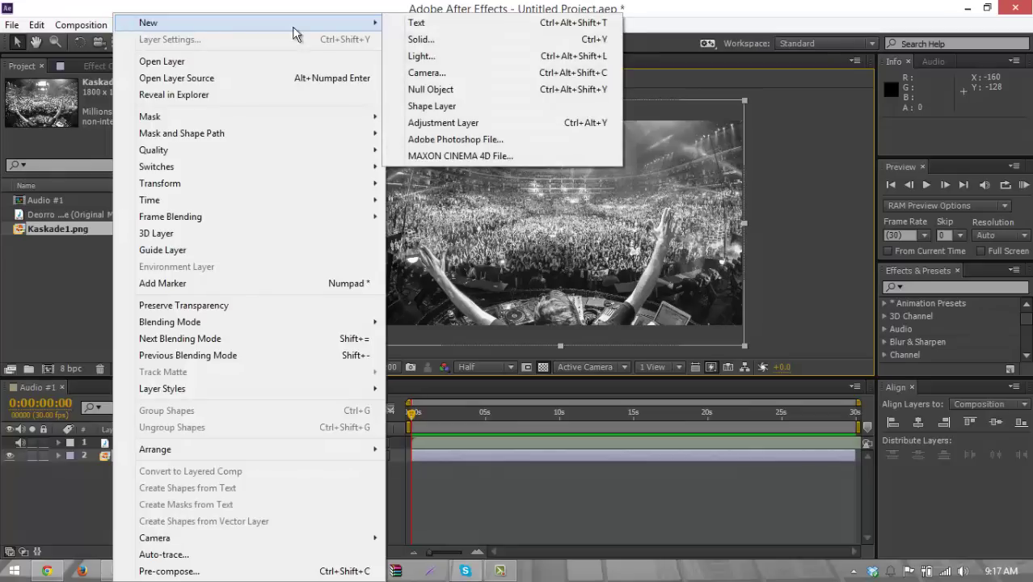
left_click(509, 47)
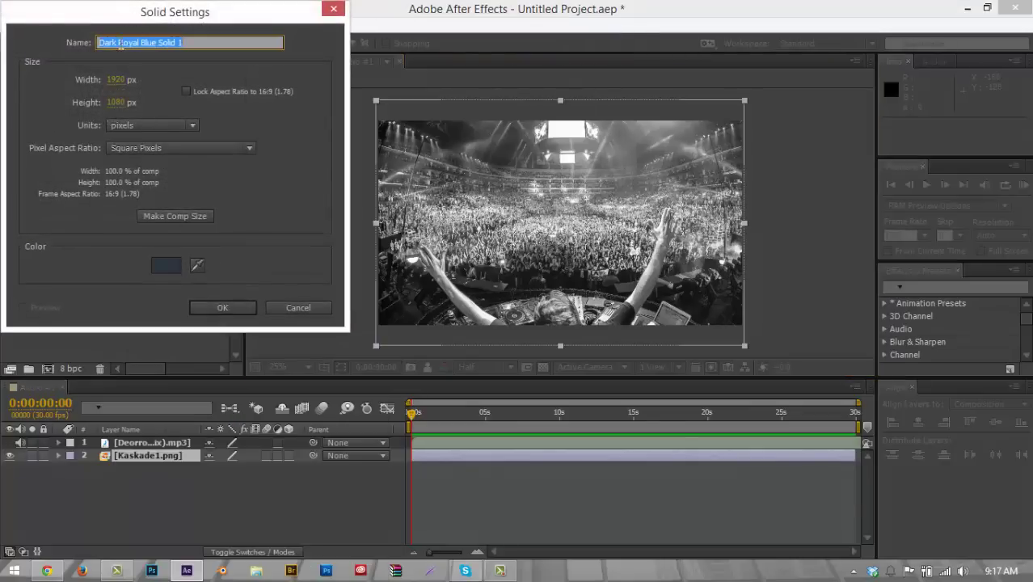
left_click(166, 265)
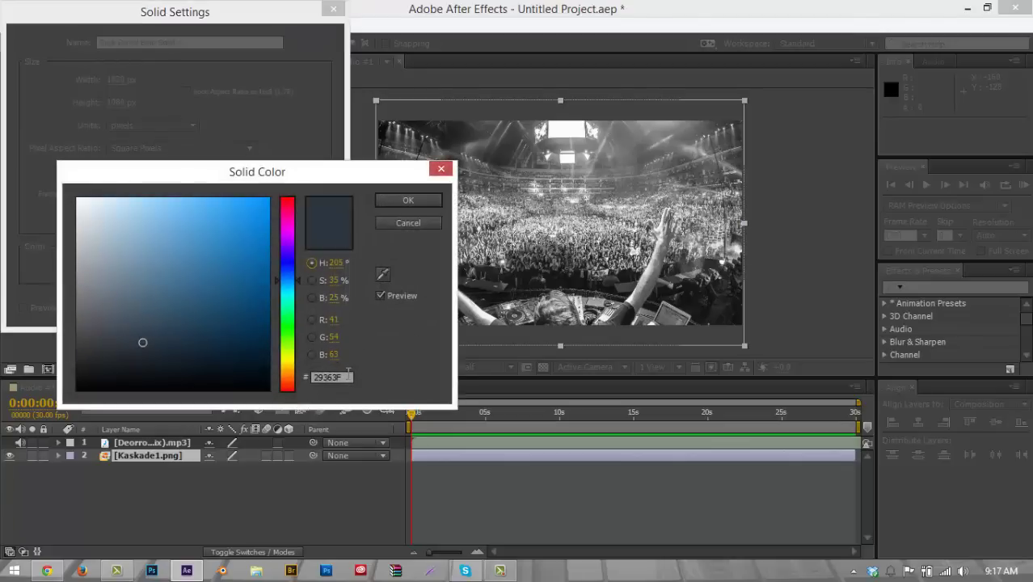
left_click(404, 200)
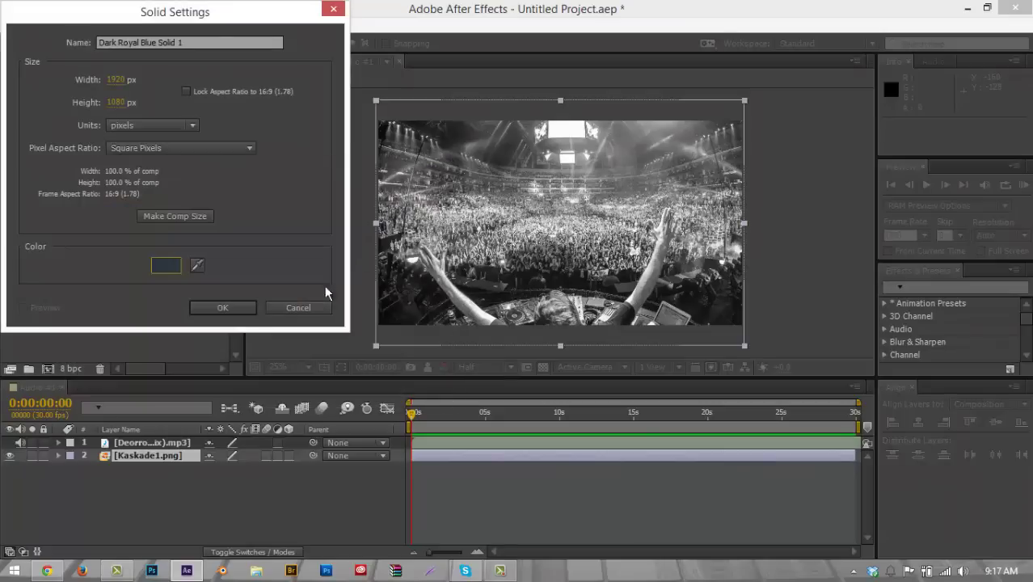
left_click(247, 309)
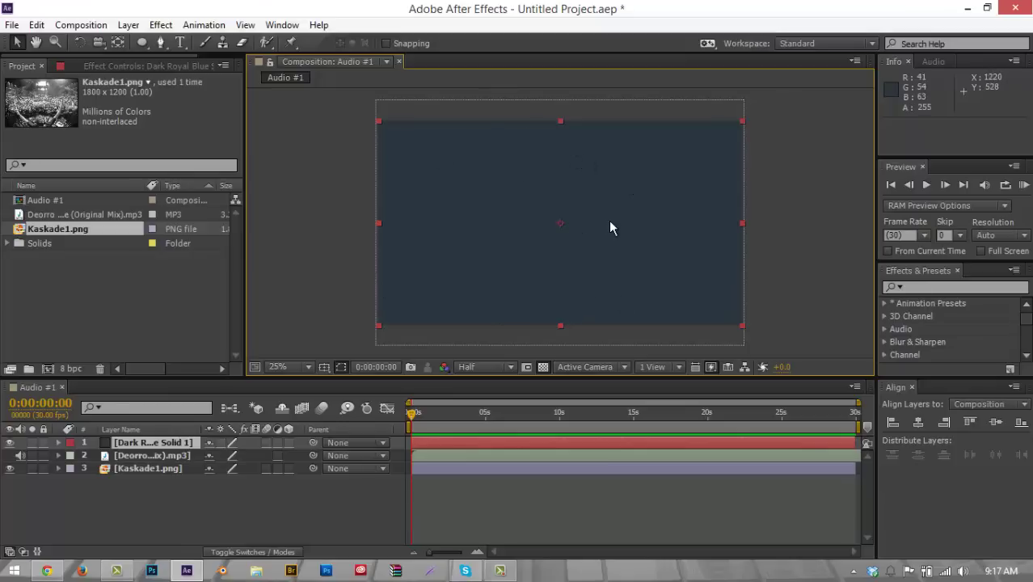
Set the solid's Transform Opacity to 80%.
left_click(60, 443)
left_click(73, 456)
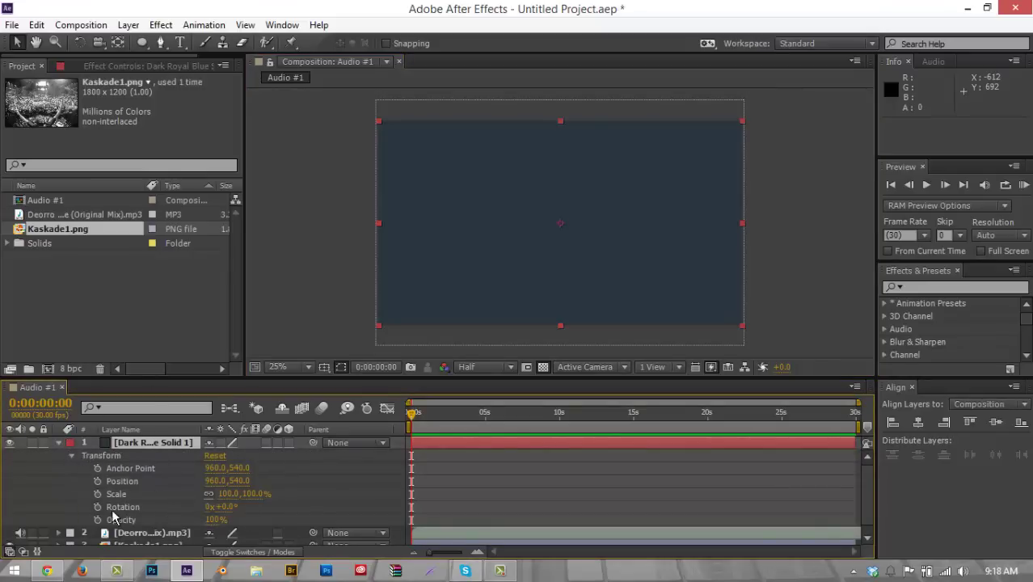
left_click(215, 519)
key("Return")
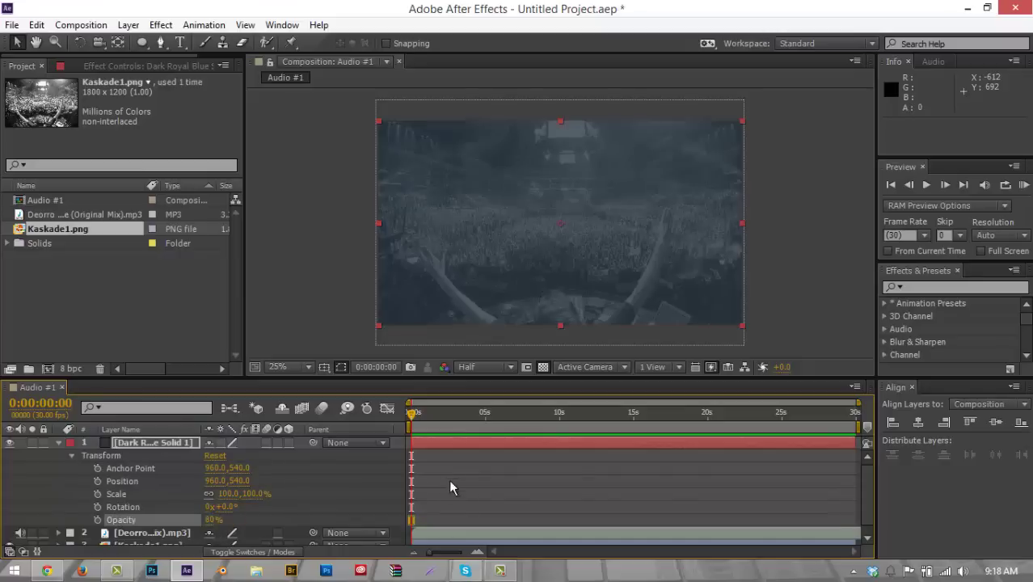
left_click(58, 443)
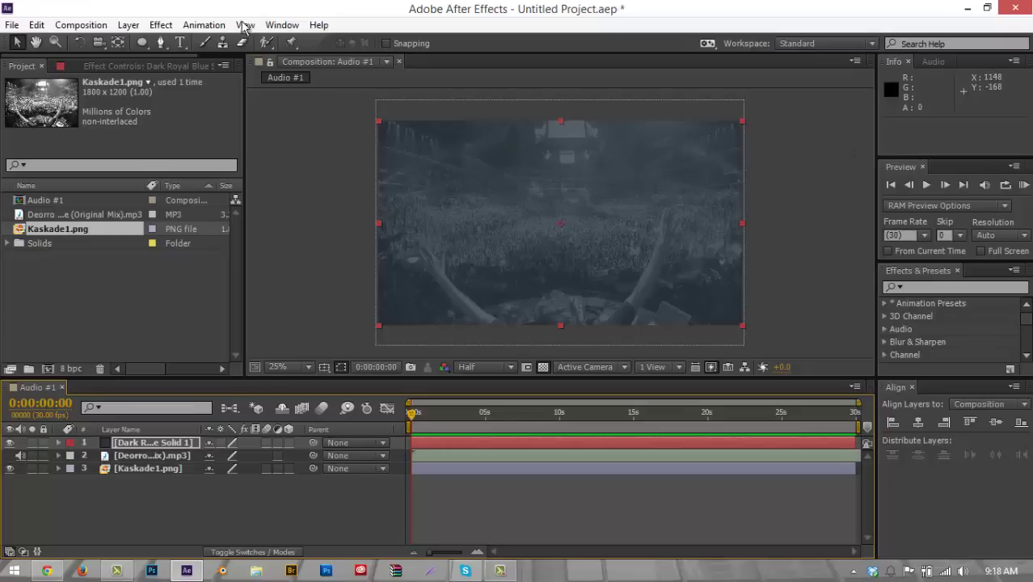
Create a second solid layer, Dark Royal Blue Solid 2.
left_click(128, 25)
mouse_move(173, 18)
left_click(416, 45)
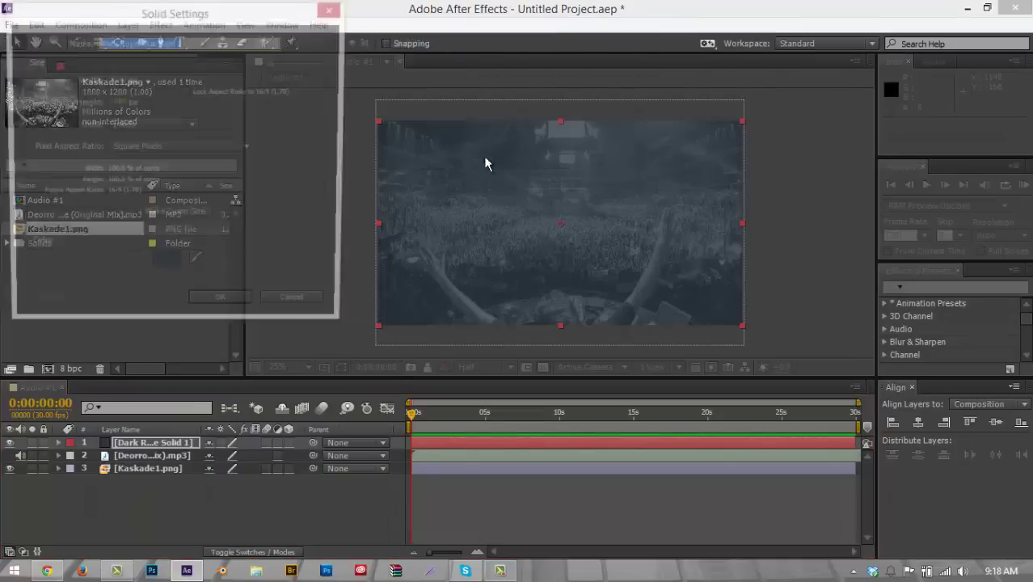
left_click(224, 306)
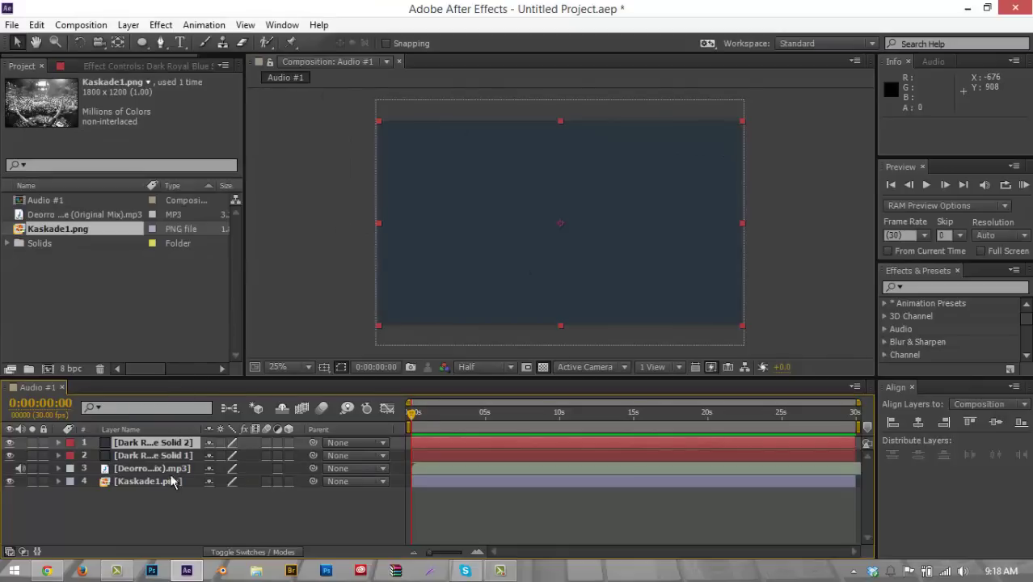
Move the MP3 layer above the first solid and select Dark Royal Blue Solid 2.
left_click_drag(168, 473, 142, 451)
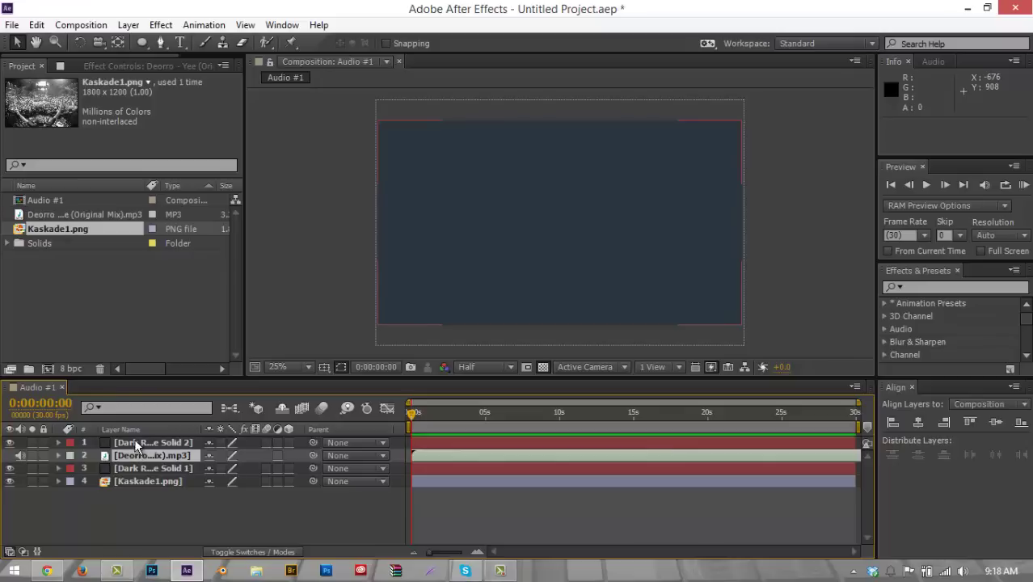
left_click(136, 444)
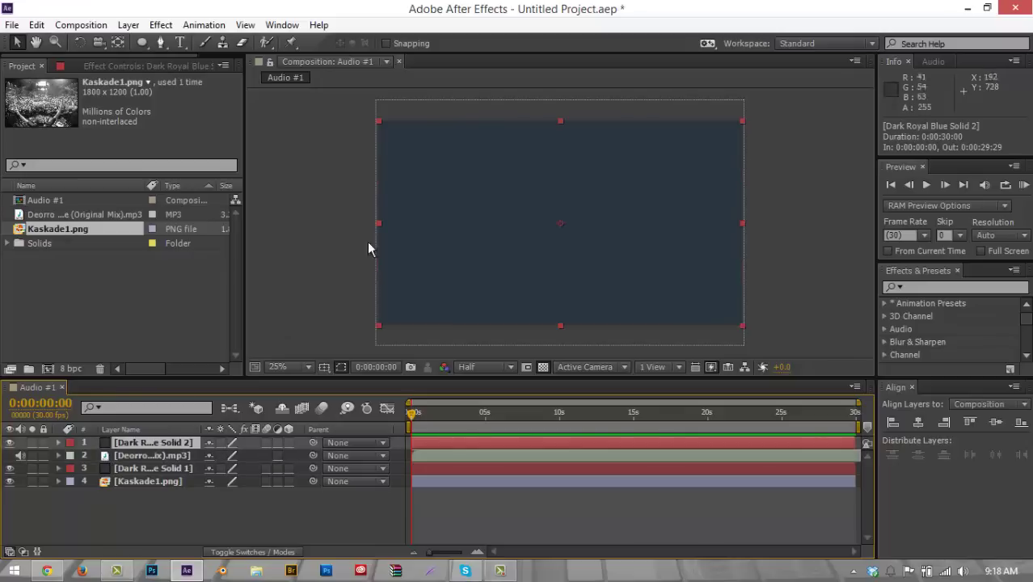
left_click(114, 67)
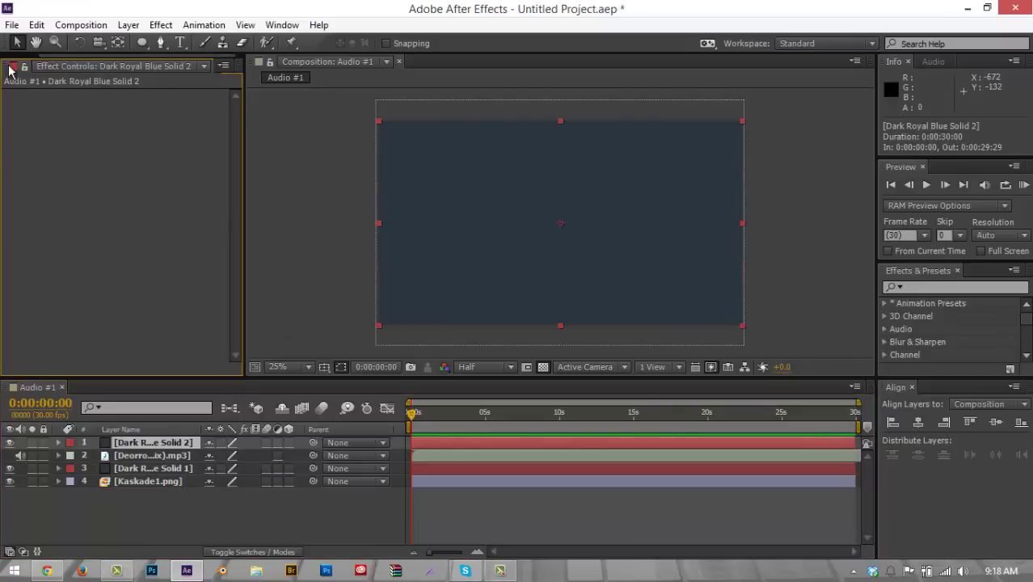
left_click(20, 65)
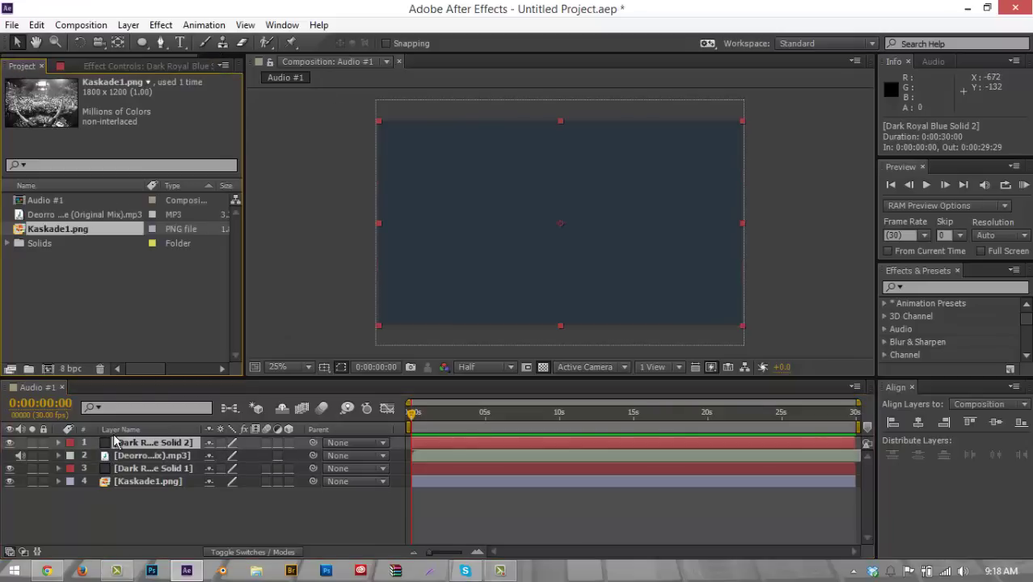
left_click(146, 457)
left_click(156, 446)
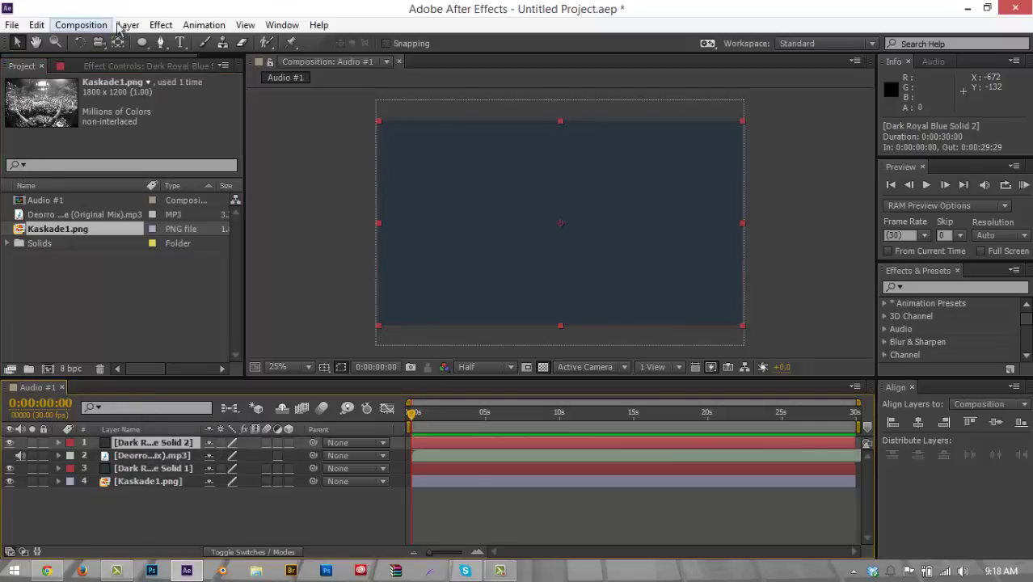
Apply Effect > Generate > Audio Spectrum to the top solid and zoom the view to half size.
left_click(166, 26)
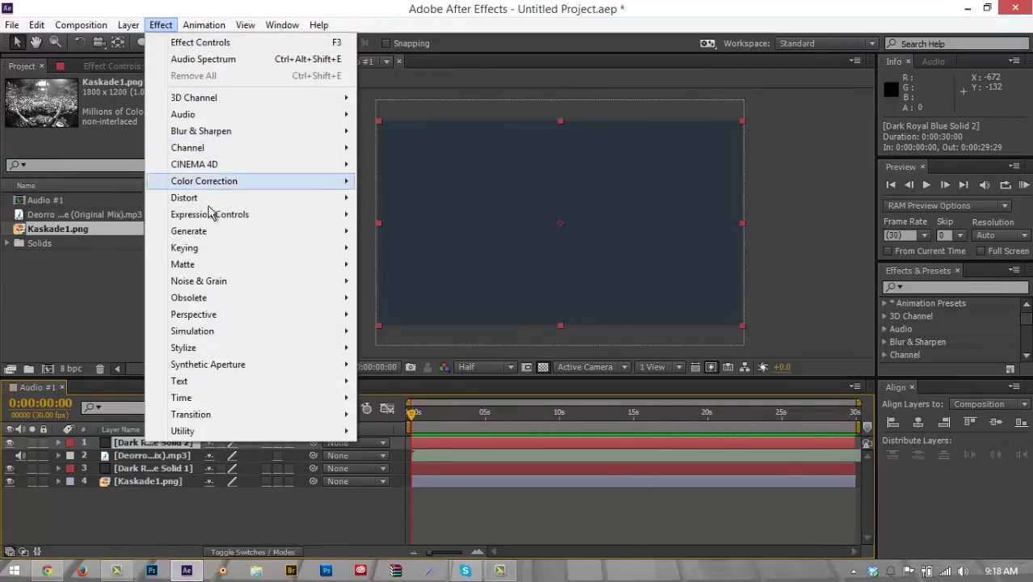
mouse_move(213, 234)
left_click(390, 191)
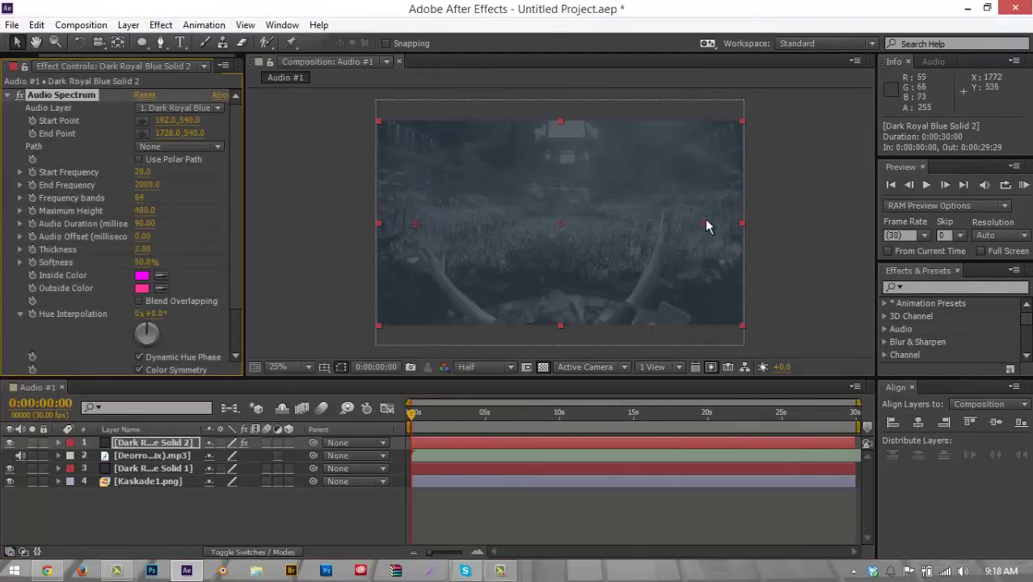
key("slash")
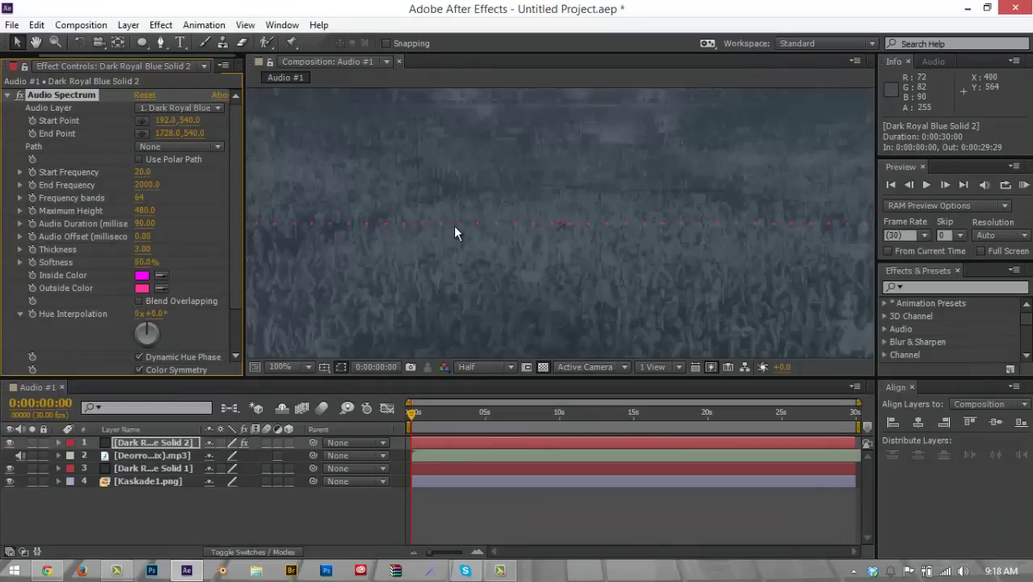
key("comma")
key("comma")
key("comma")
key("comma")
key("comma")
key("comma")
key("comma")
key("comma")
key("comma")
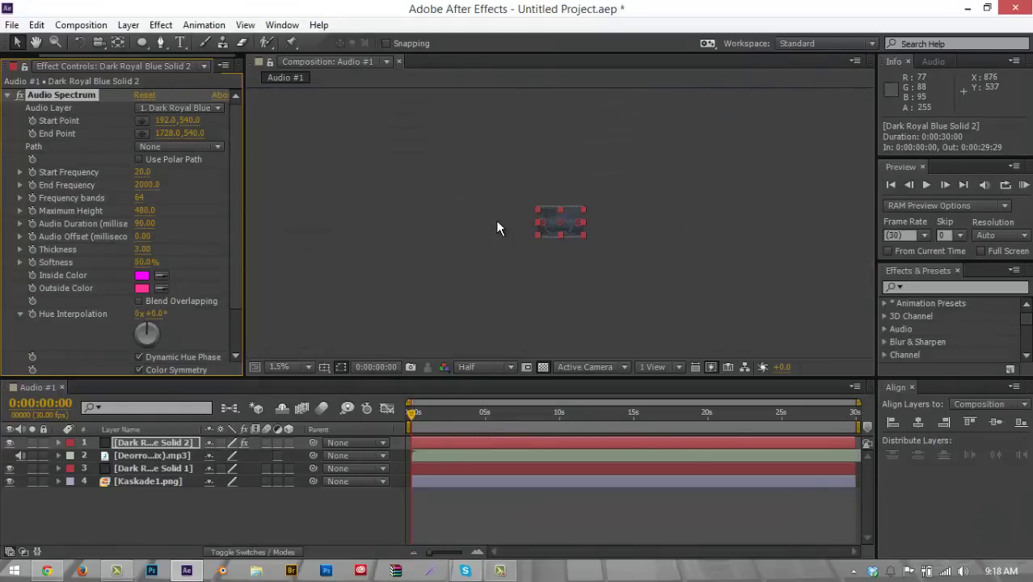
key("slash")
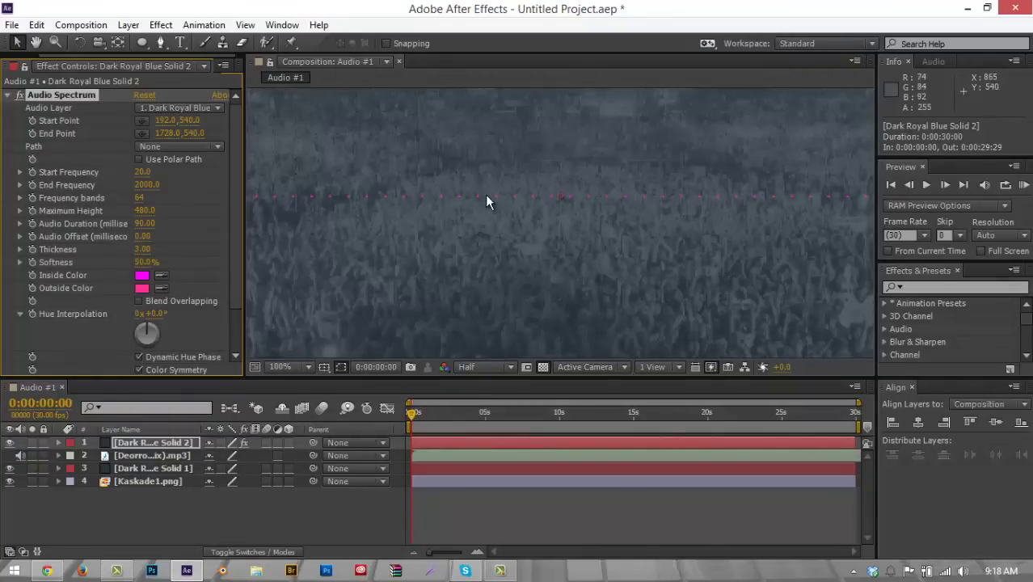
key("comma")
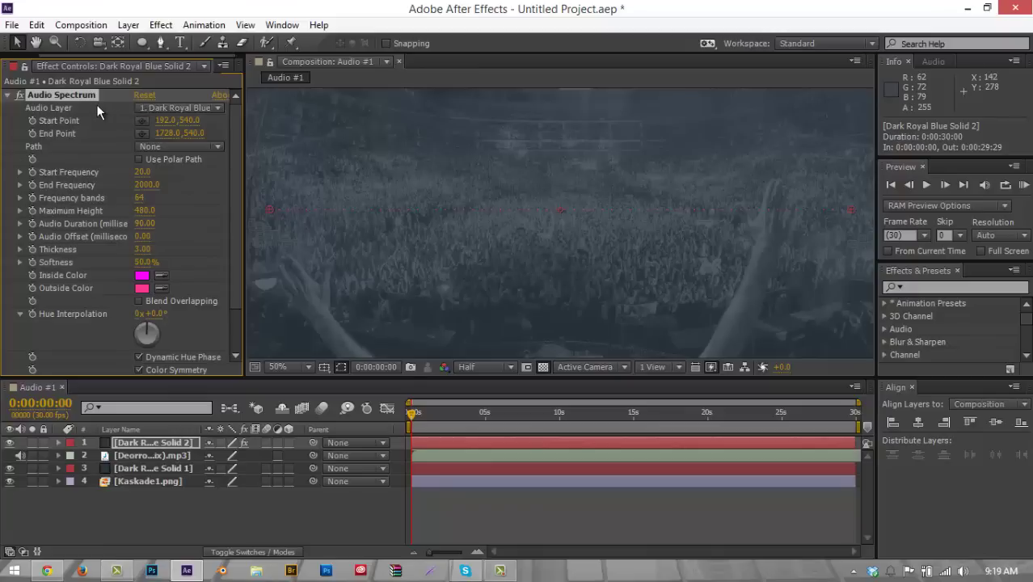
Set the spectrum's Audio Layer to Deorro - Yee (Original Mix).mp3 and scrub to preview the bars.
left_click(141, 107)
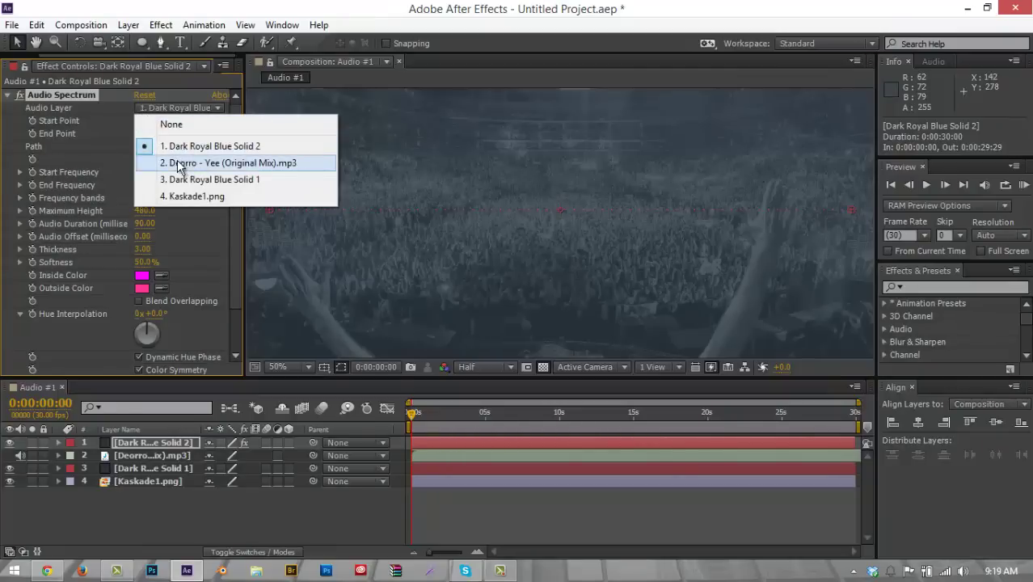
left_click(305, 163)
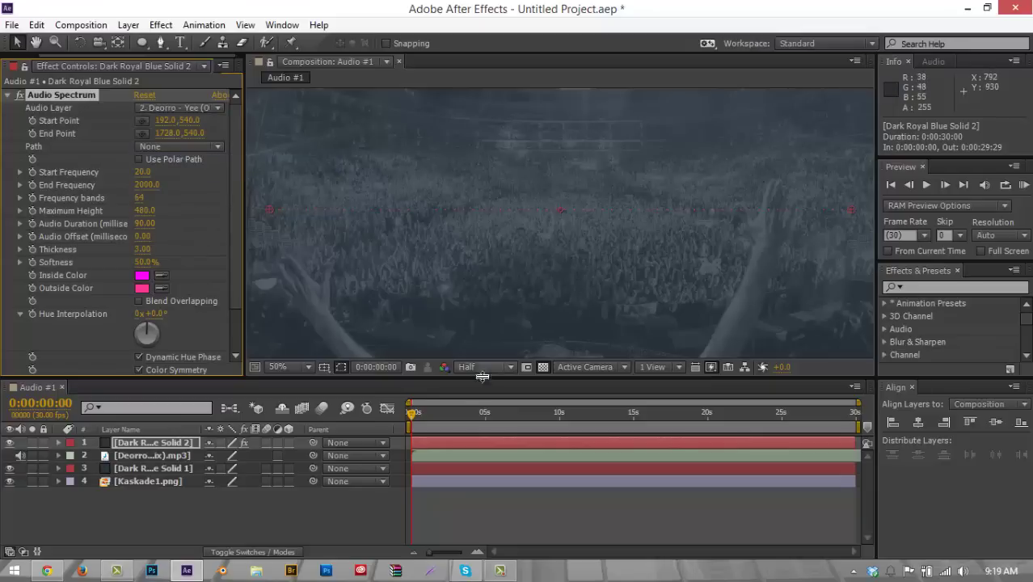
left_click(453, 416)
left_click_drag(453, 417, 416, 414)
Start renaming the top solid layer from its right-click menu.
left_click(172, 442)
right_click(172, 443)
left_click(383, 99)
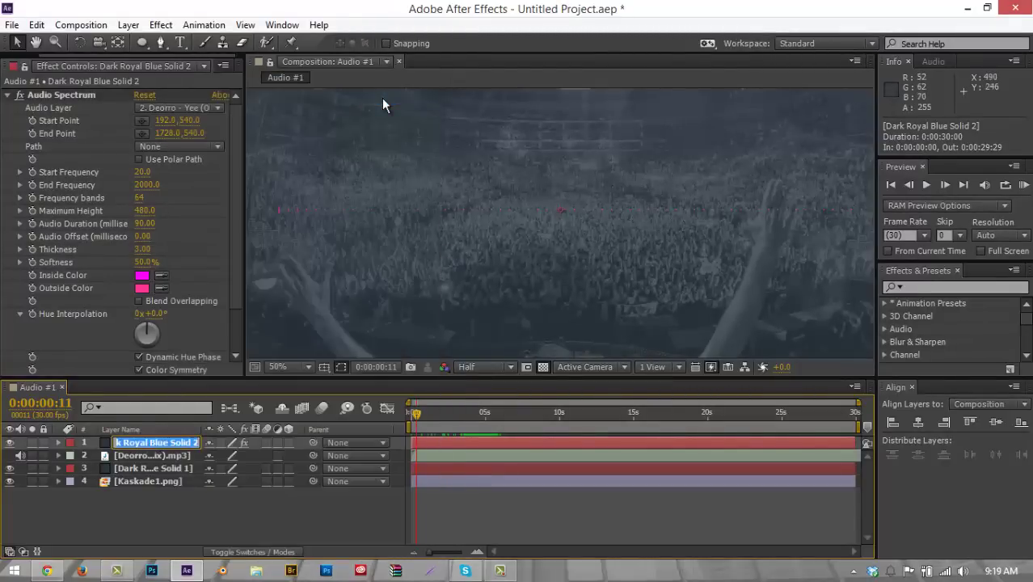
Name the top spectrum layer 'Audio Spec.', then glance at Window > Workspace without changes.
type("Audio")
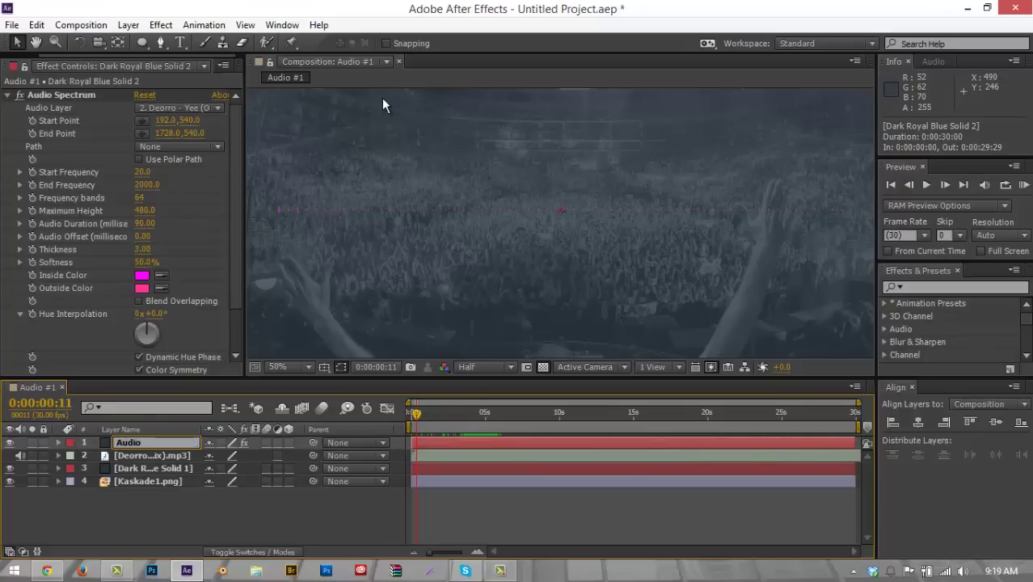
type(" Spec.")
key("Return")
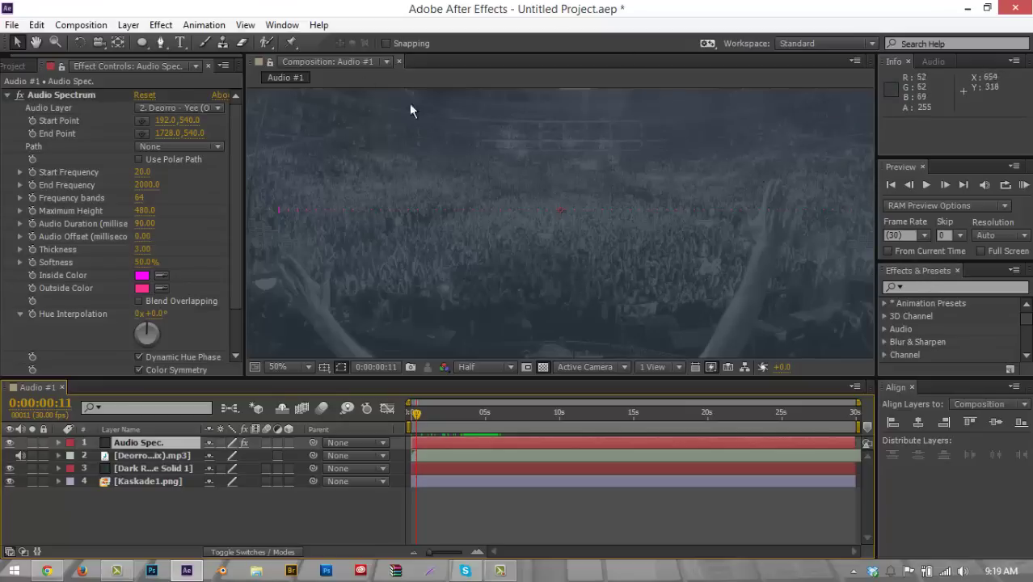
left_click(278, 27)
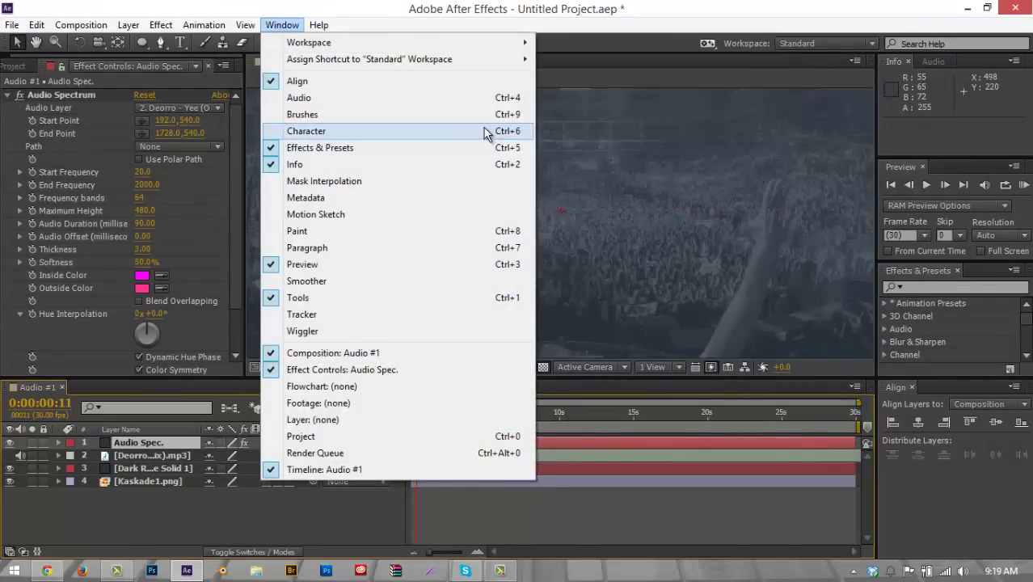
mouse_move(444, 47)
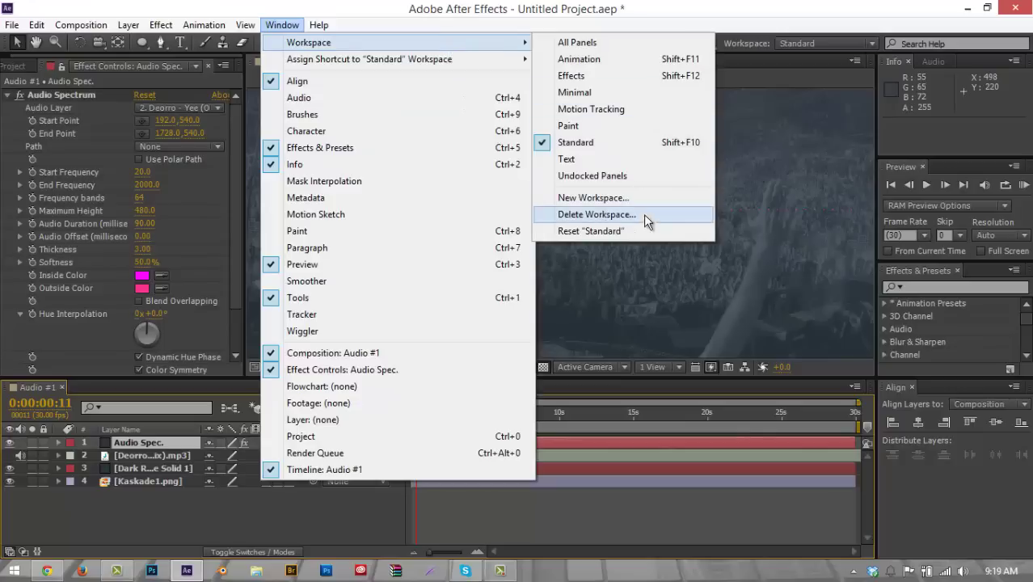
left_click(607, 85)
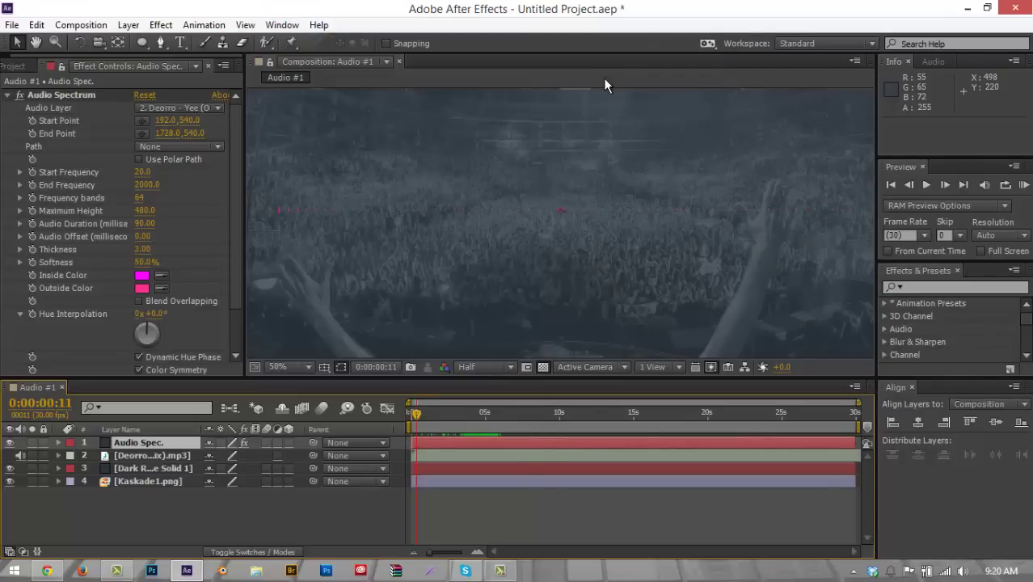
Search effects for 'polar co' and drag Polar Coordinates onto the Audio Spec. layer.
left_click(920, 288)
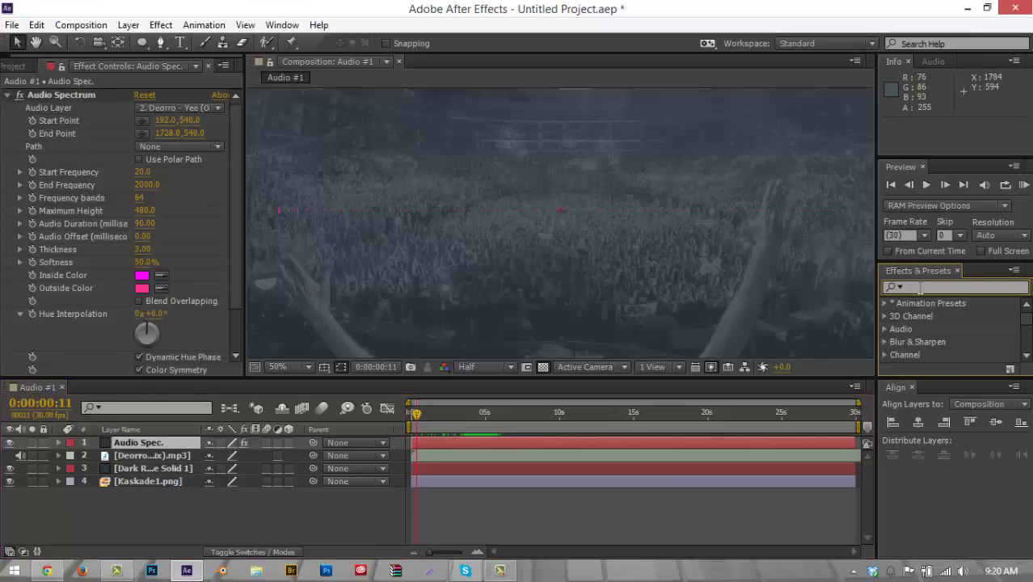
type("p")
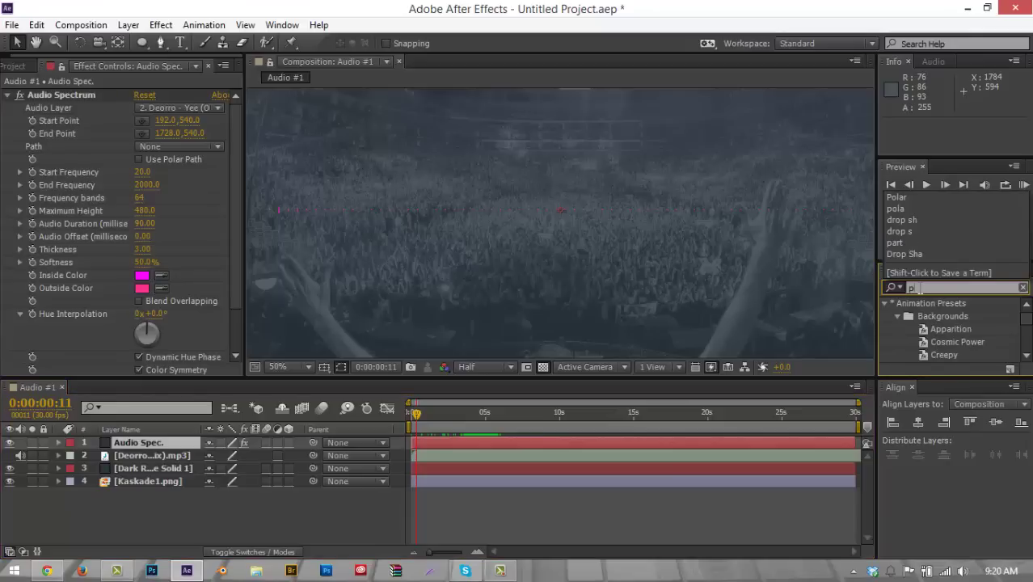
type("olar co")
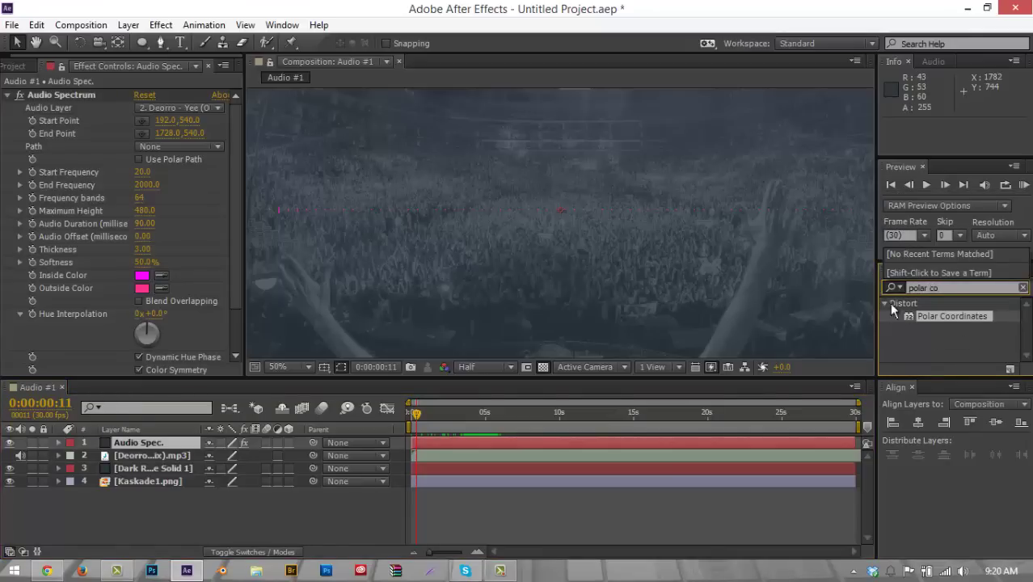
left_click_drag(944, 322, 547, 217)
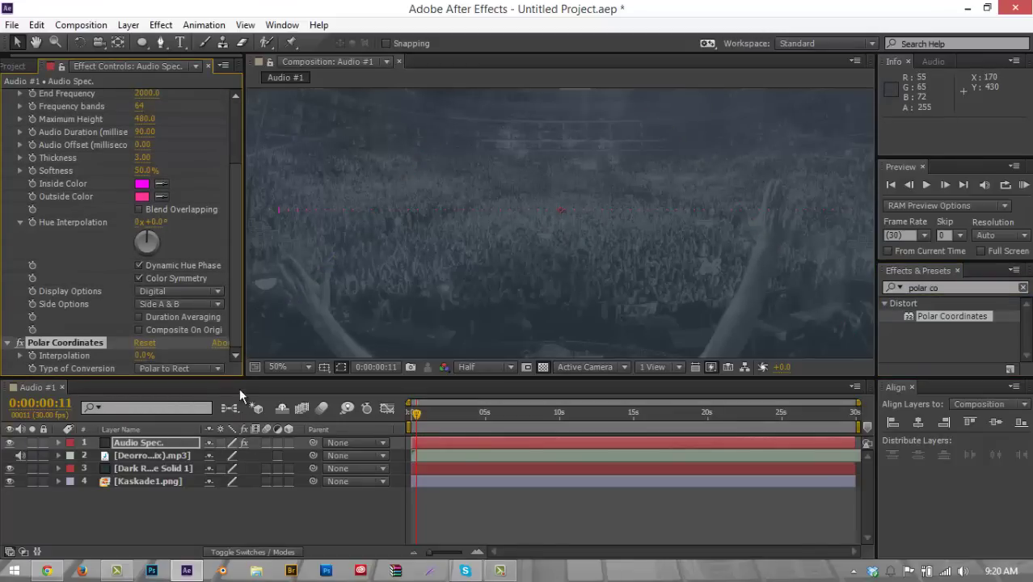
Set Polar Coordinates Interpolation to 100% and Type of Conversion to Rect to Polar.
left_click(144, 356)
type("100")
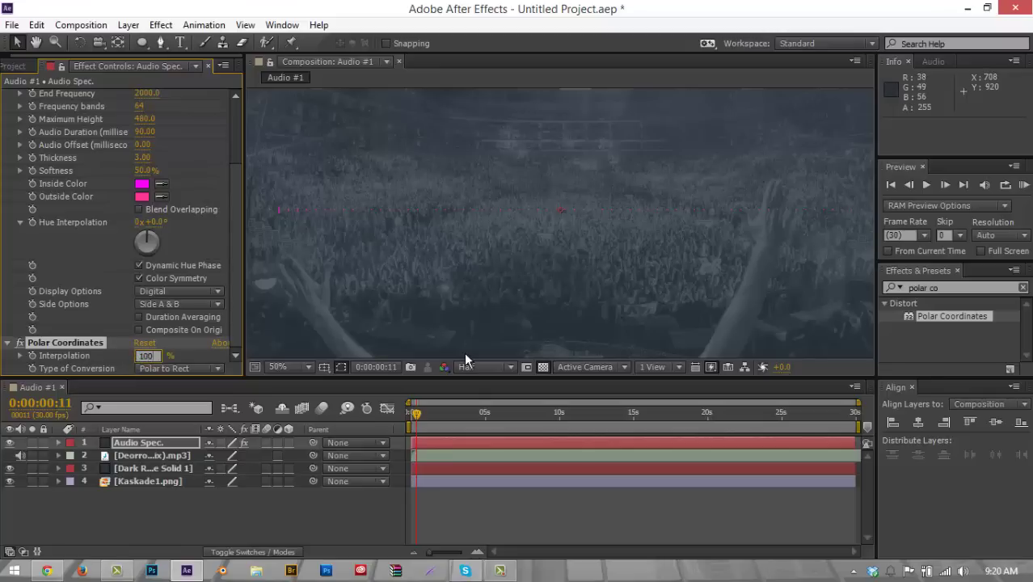
key("Return")
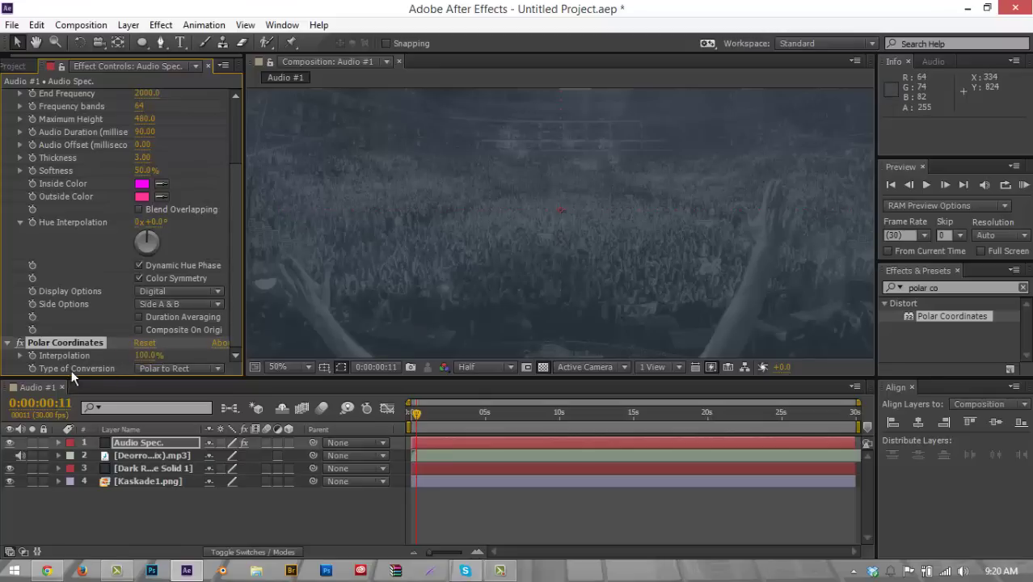
left_click(143, 368)
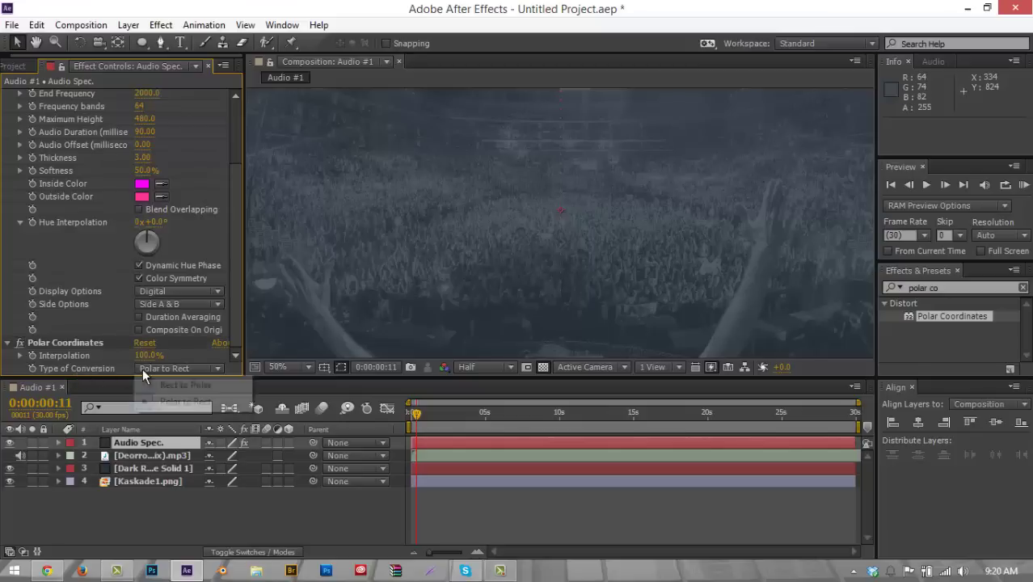
left_click(149, 383)
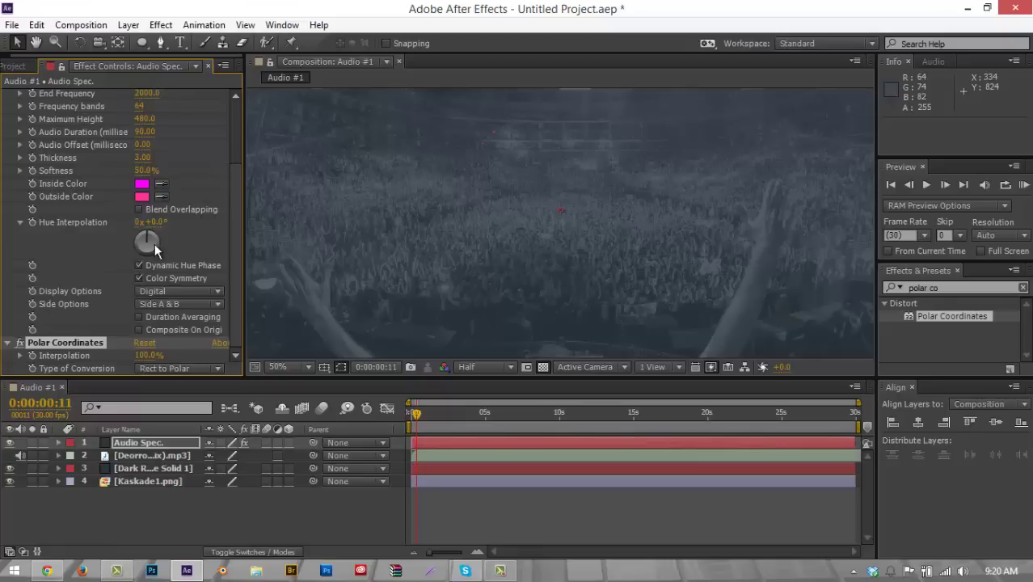
Increase the spectrum thickness to 13 and zoom out to see the whole frame.
scroll(554, 239, "up", 3)
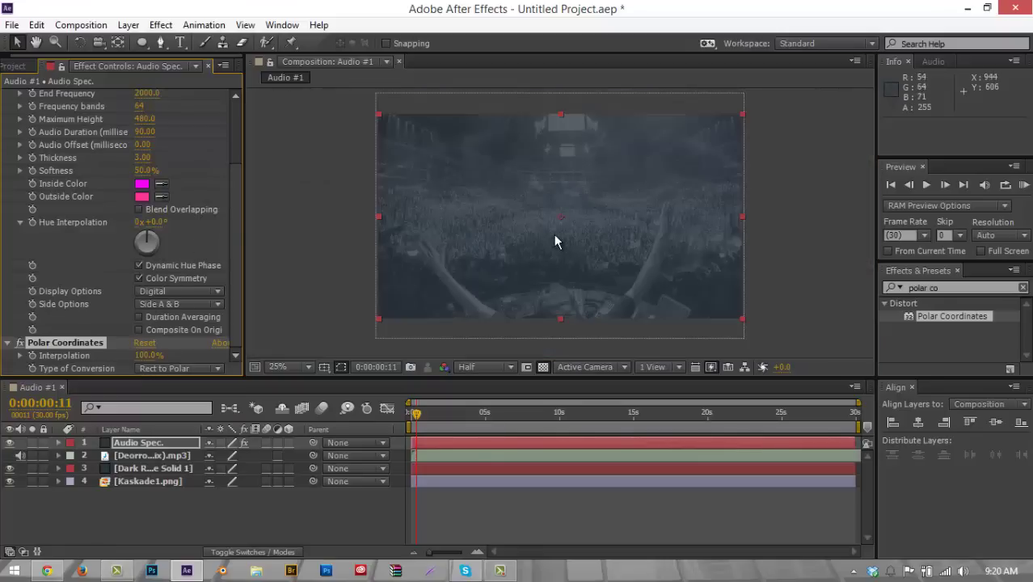
scroll(555, 240, "down", 2)
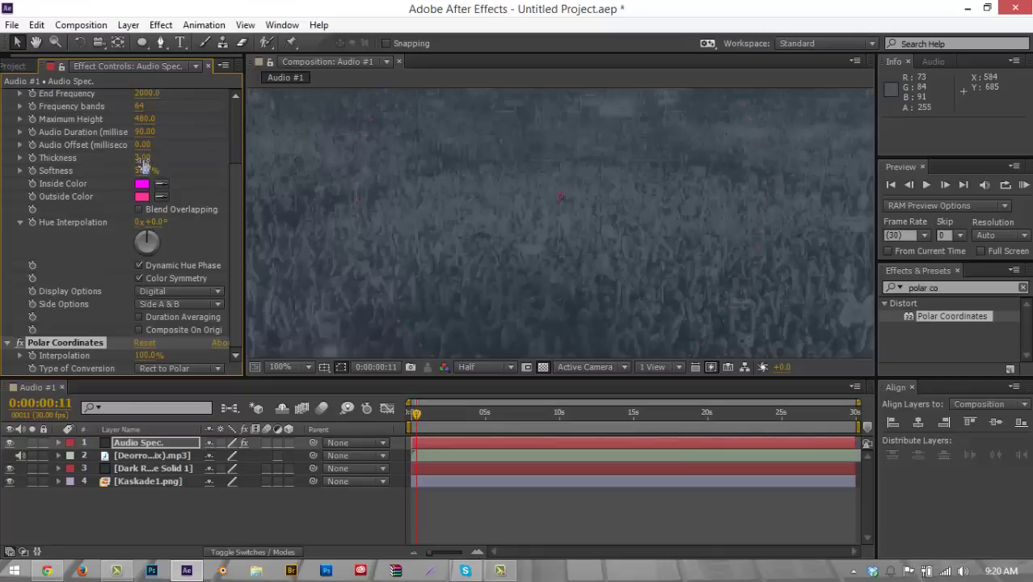
left_click_drag(142, 157, 207, 152)
key("comma")
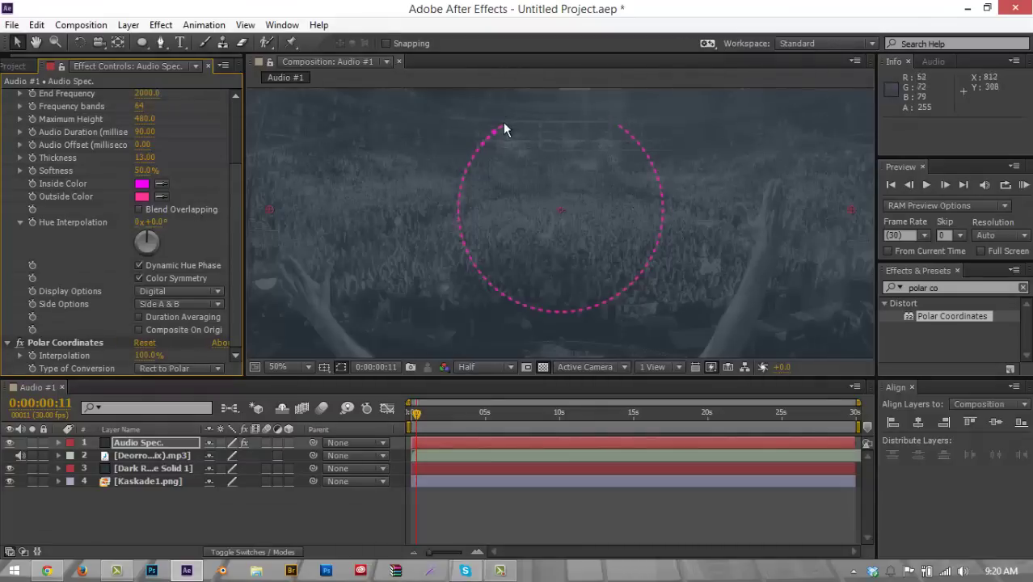
Set the Audio Spectrum Start Point to -370, 360.
scroll(159, 171, "up", 3)
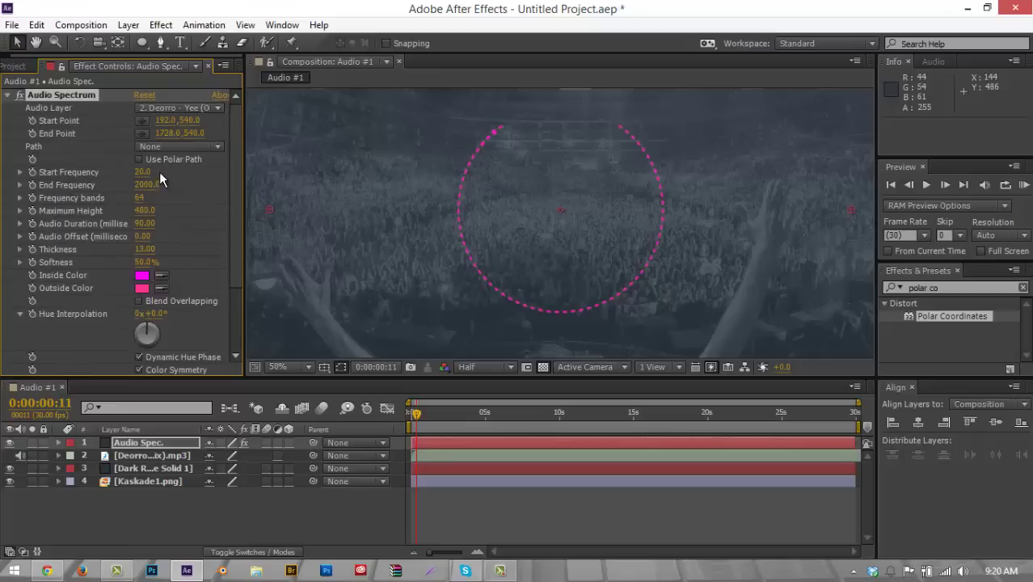
left_click(166, 119)
type("-370")
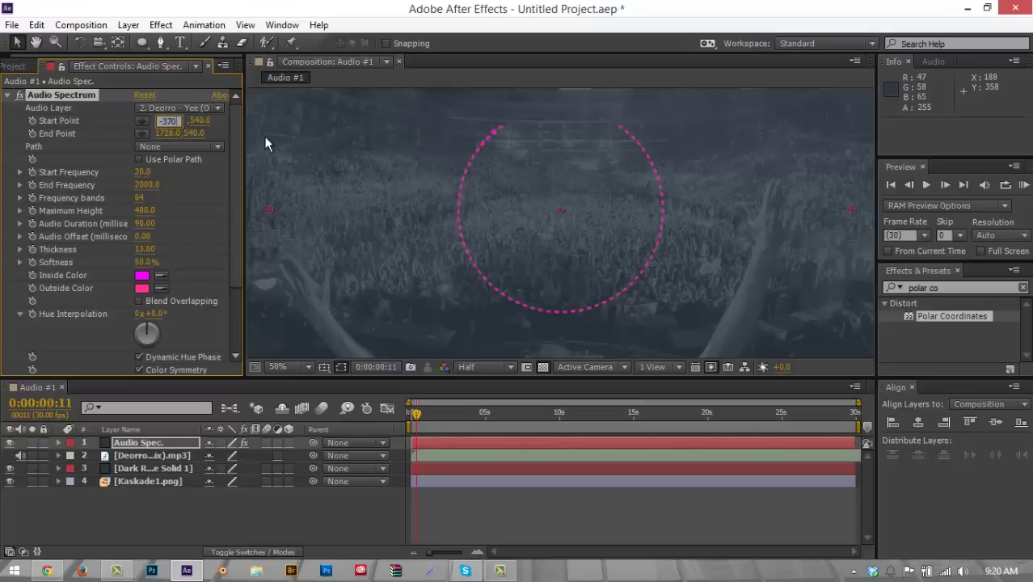
left_click(199, 122)
type("360")
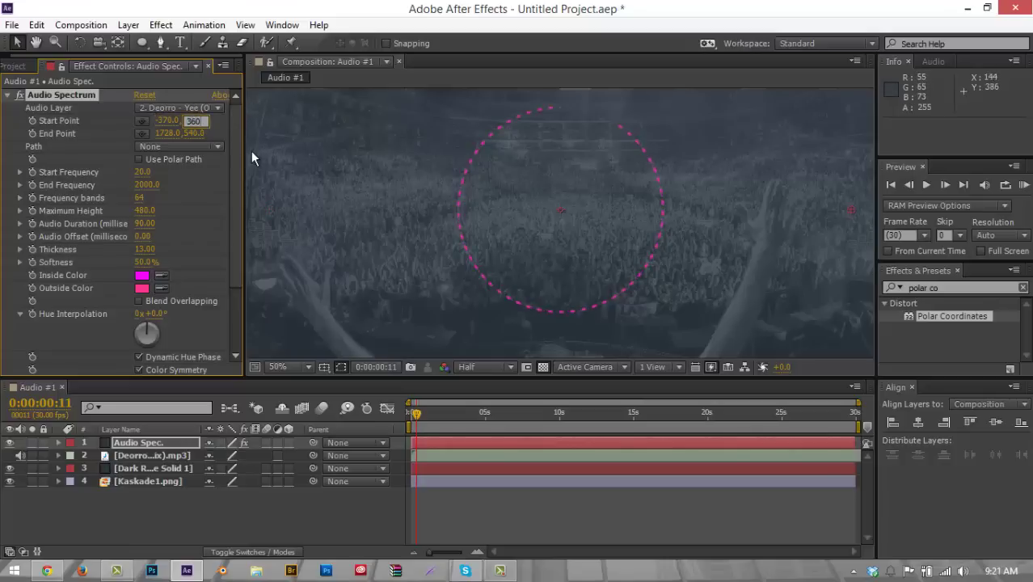
key("Tab")
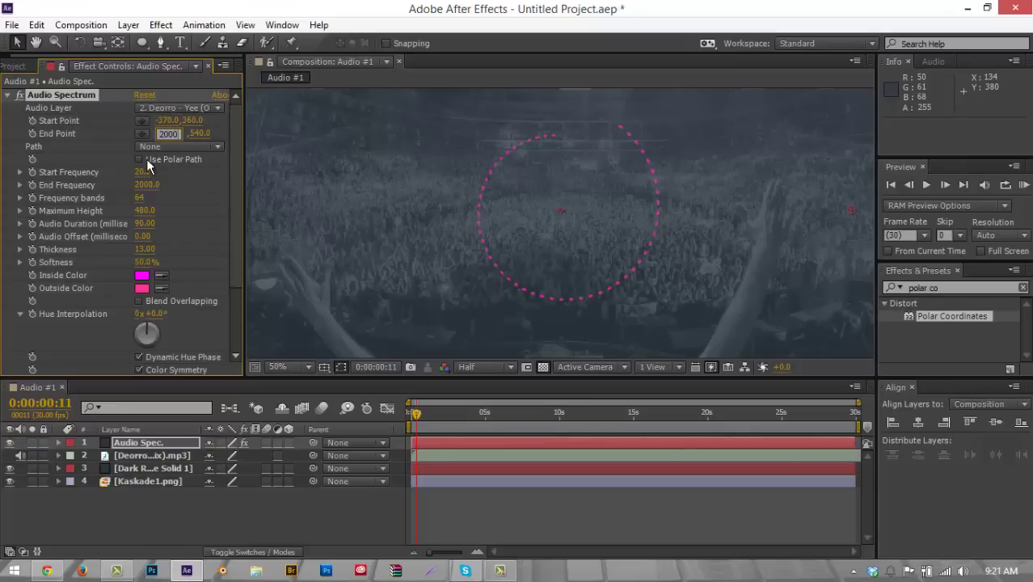
Set the Audio Spectrum End Point to 2000, 360.
type("2000")
key("Return")
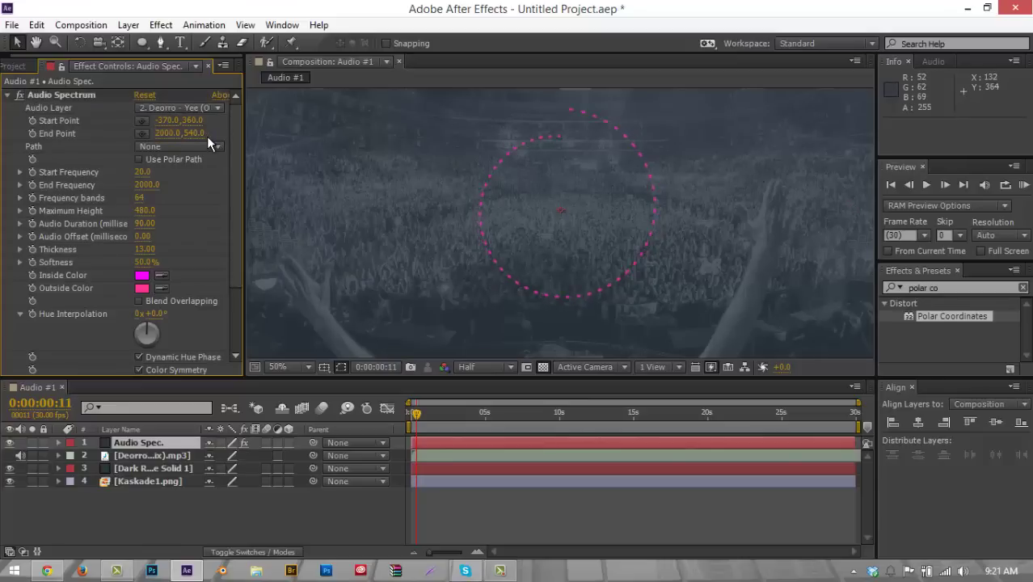
left_click(201, 135)
type("360")
key("Return")
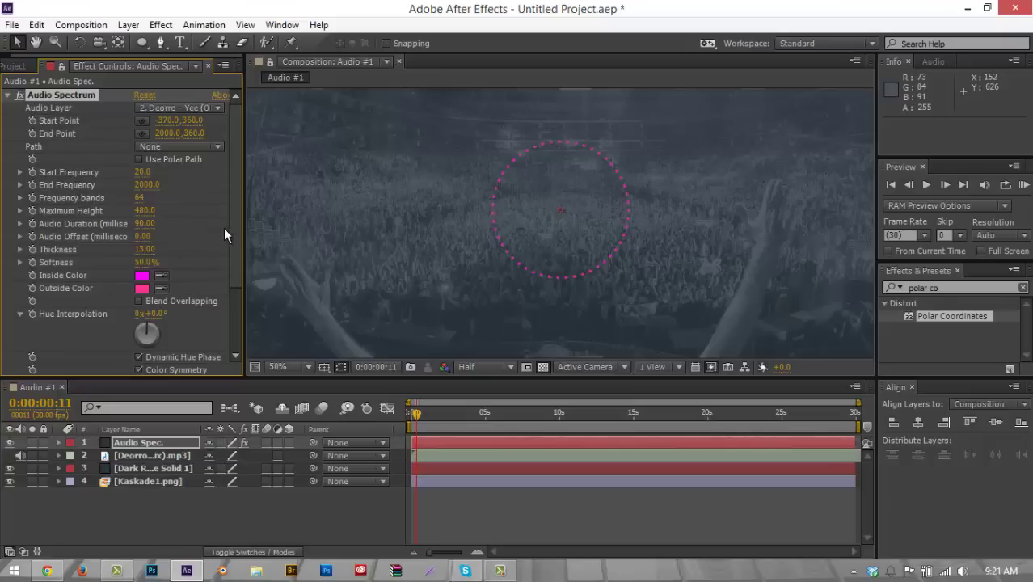
Set Start Frequency 50, End Frequency 1200 and 200 frequency bands.
left_click_drag(235, 230, 241, 173)
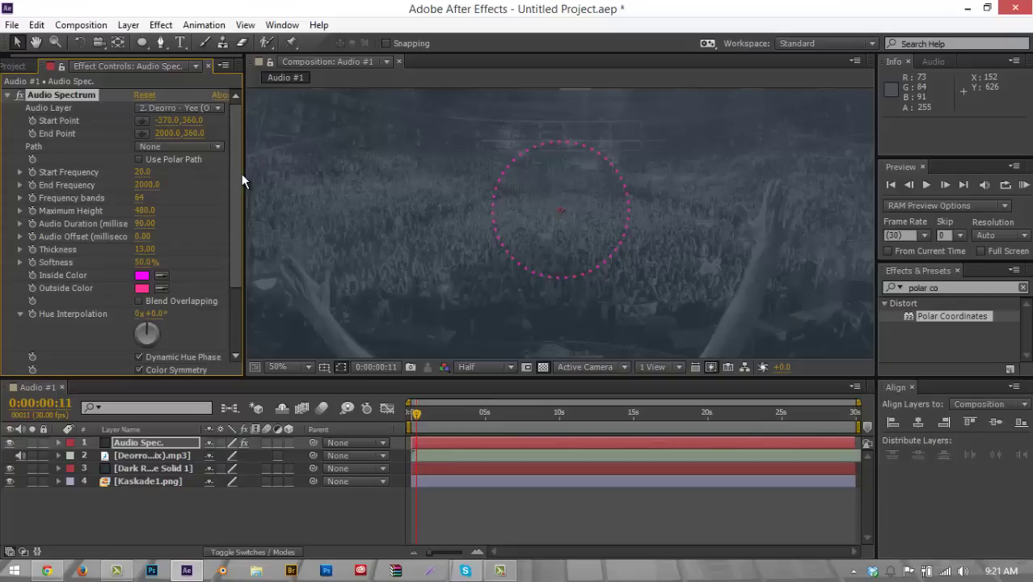
left_click(152, 172)
type("50")
left_click(143, 186)
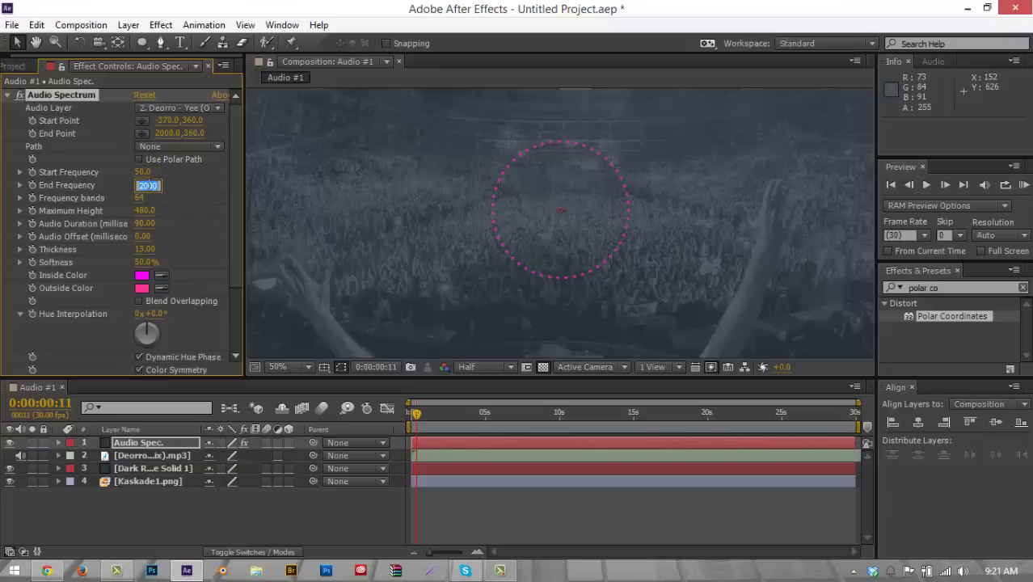
type("1200")
left_click(141, 198)
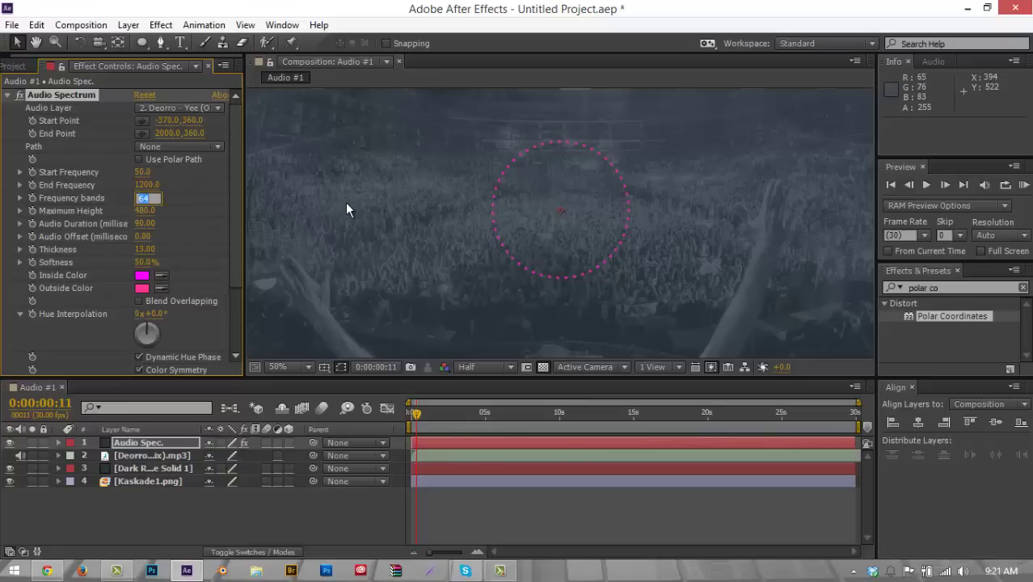
type("200")
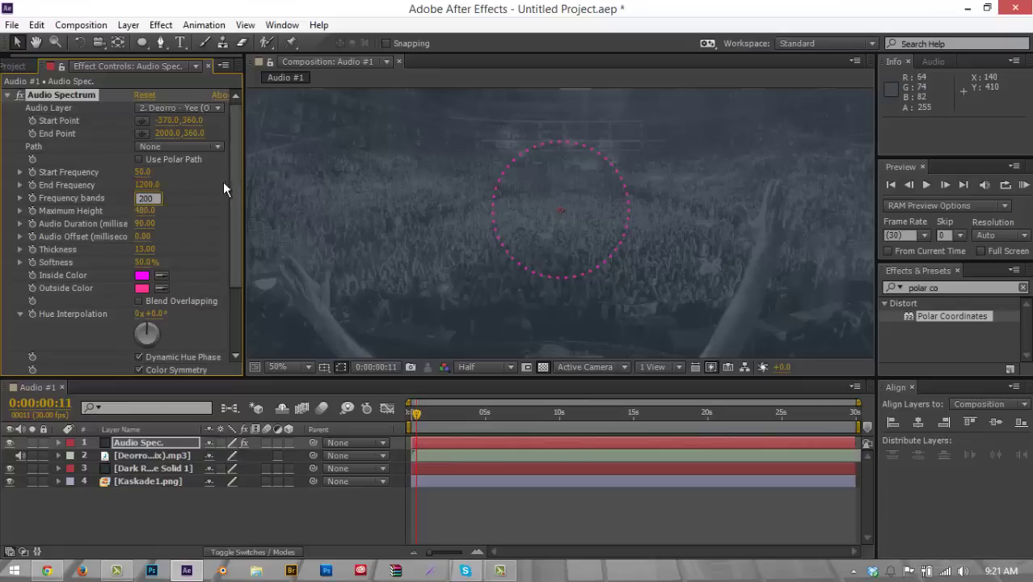
left_click(189, 197)
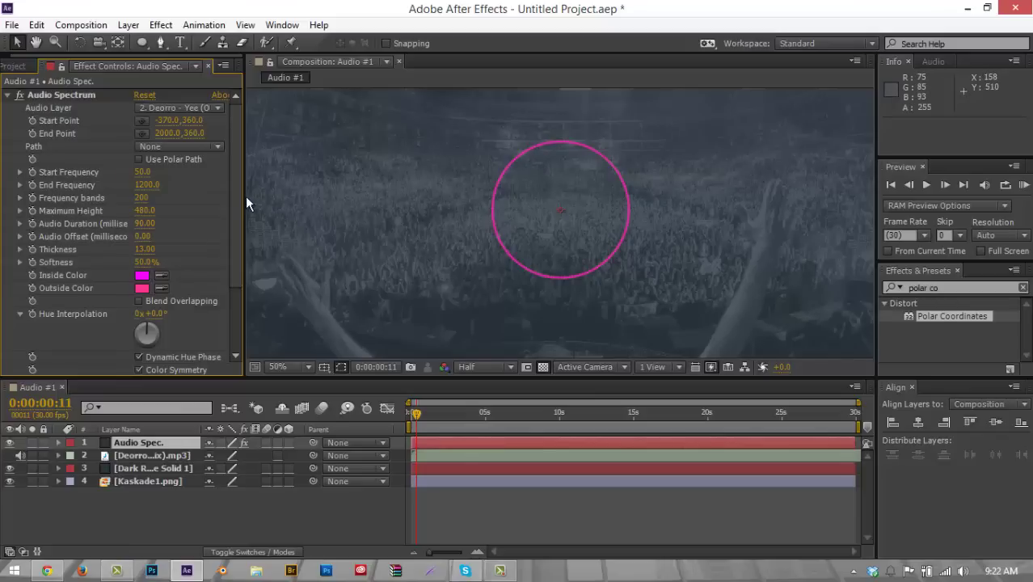
Set Maximum Height 5300, Audio Duration 95 and Audio Offset 10.
left_click(144, 210)
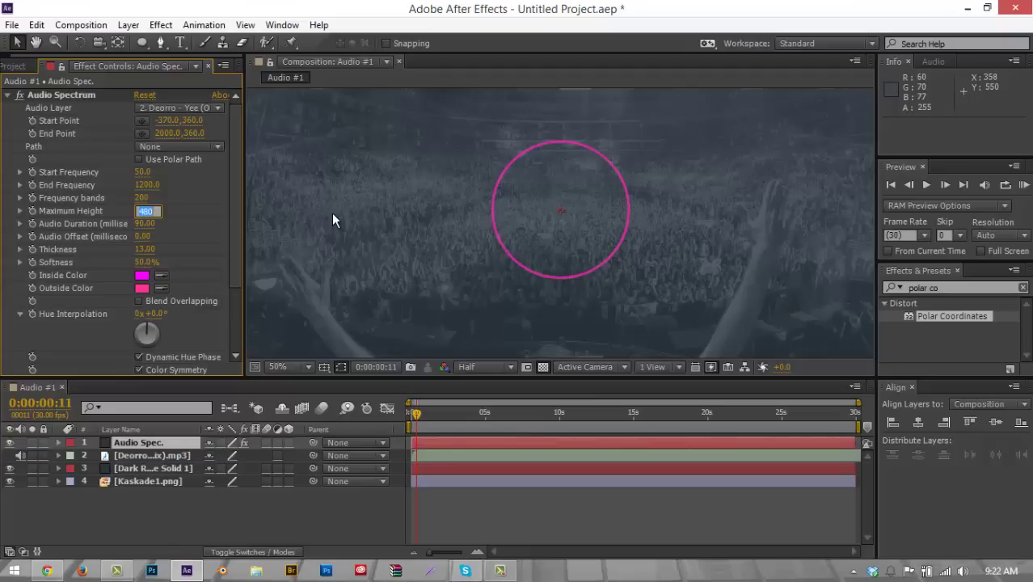
type("530")
key("shift+Left")
key("shift+Left")
key("shift+Left")
type("5300")
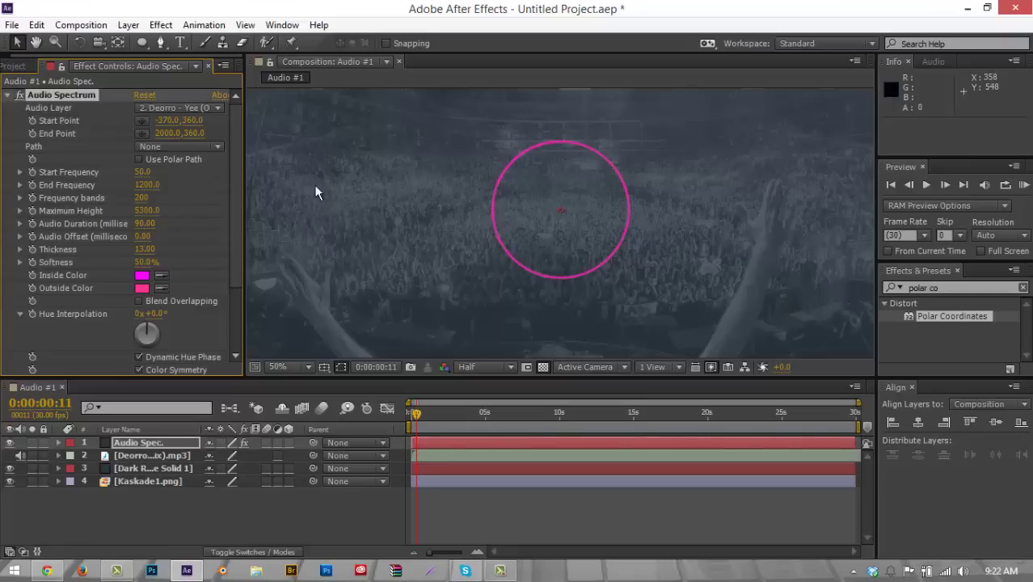
left_click(152, 222)
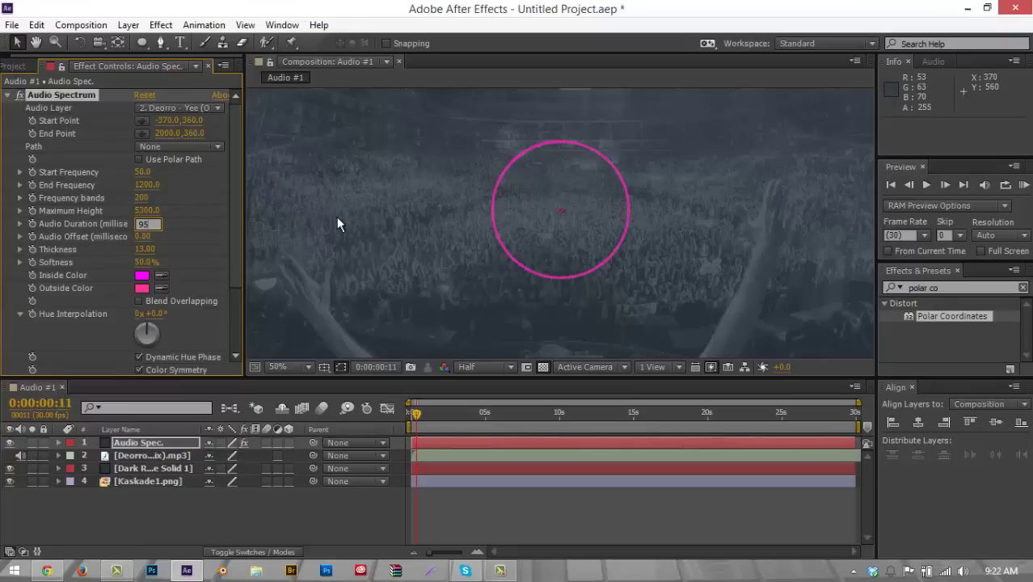
type("95")
left_click(148, 235)
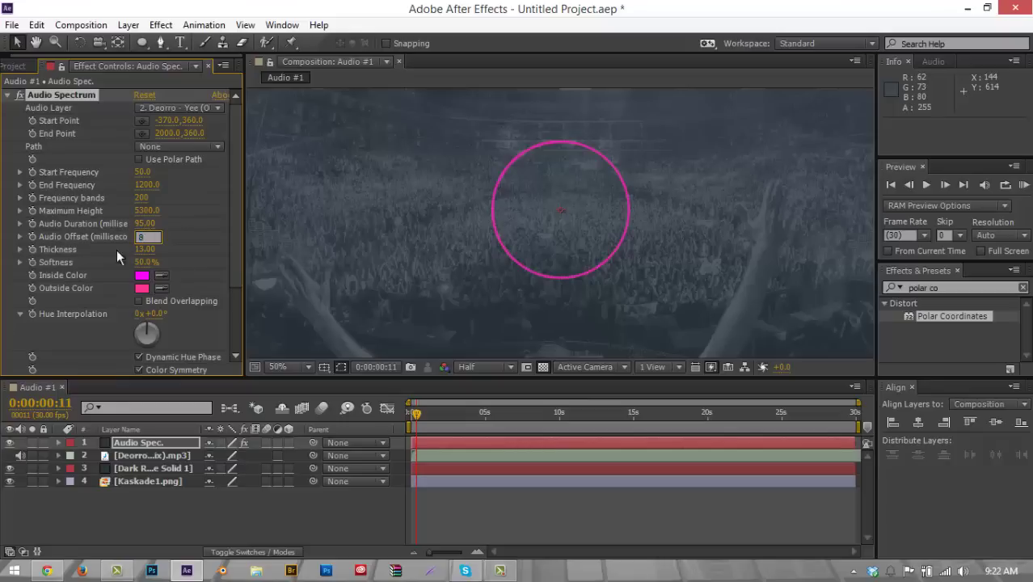
type("8")
key("BackSpace")
type("10")
key("Return")
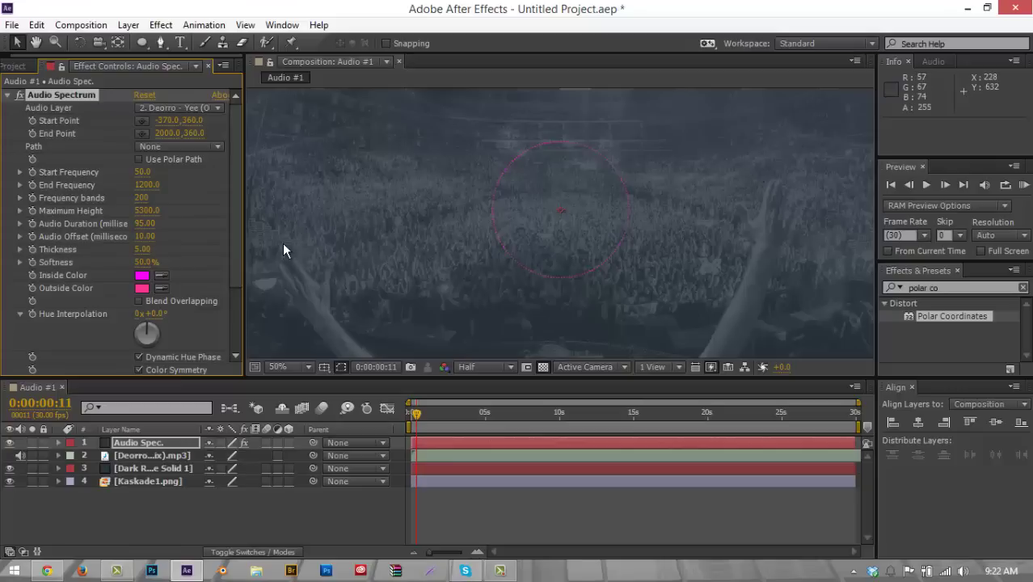
Change the spectrum Softness to 45, then reopen it for another adjustment.
left_click(142, 261)
type("45")
key("Return")
left_click(143, 262)
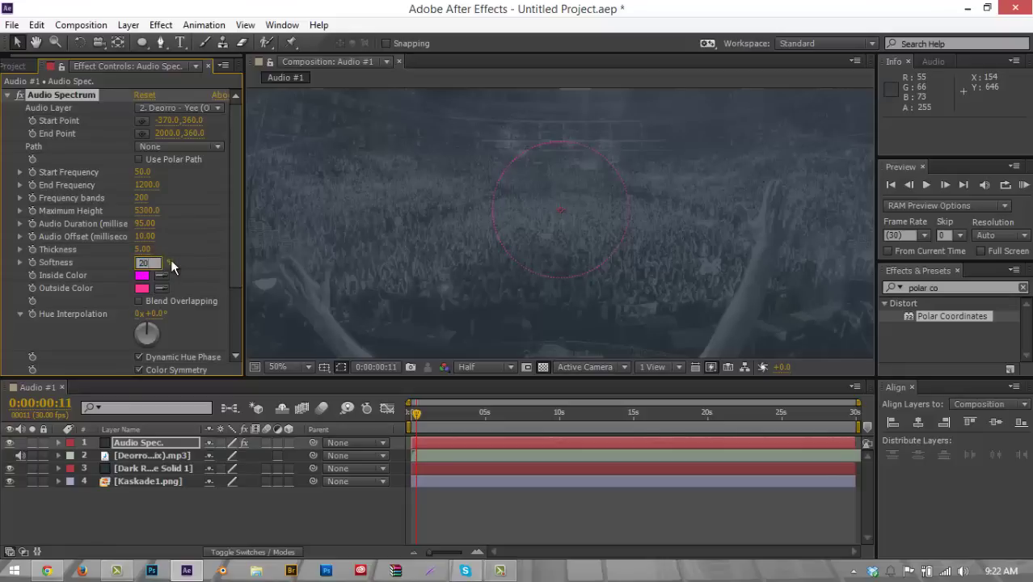
Set both the inside and outside spectrum colours to white (FFFFFF).
left_click(142, 275)
left_click(77, 199)
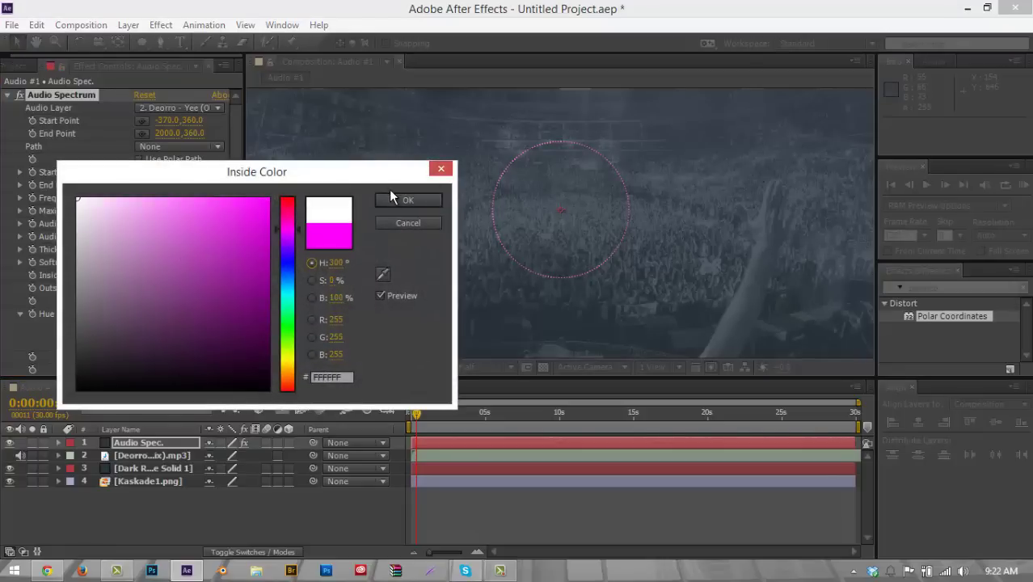
left_click(391, 200)
left_click(144, 288)
left_click(78, 199)
left_click(419, 199)
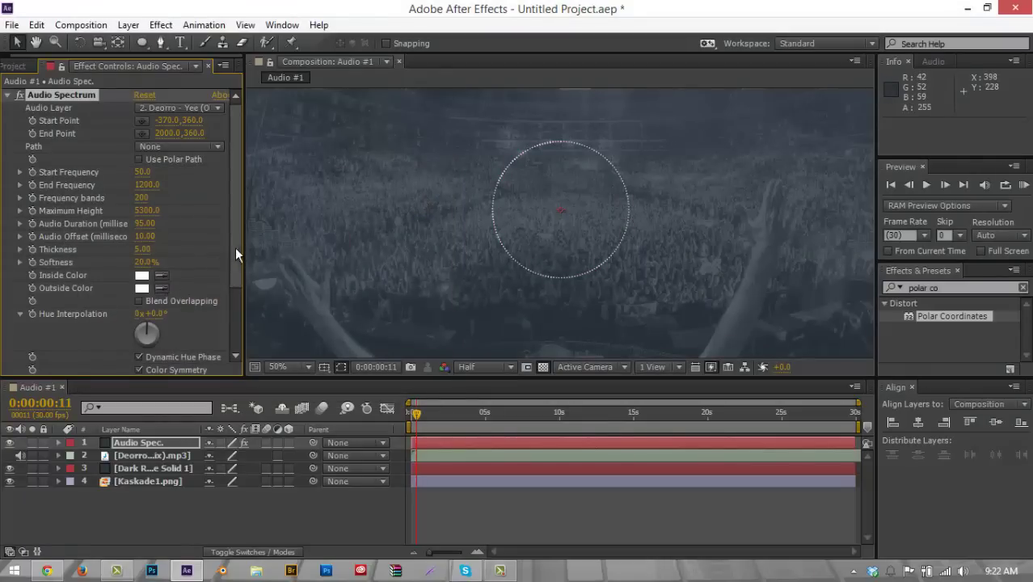
Keep Digital display, try Side B then Side A & B, and scrub to about 4 seconds.
scroll(229, 331, "down", 3)
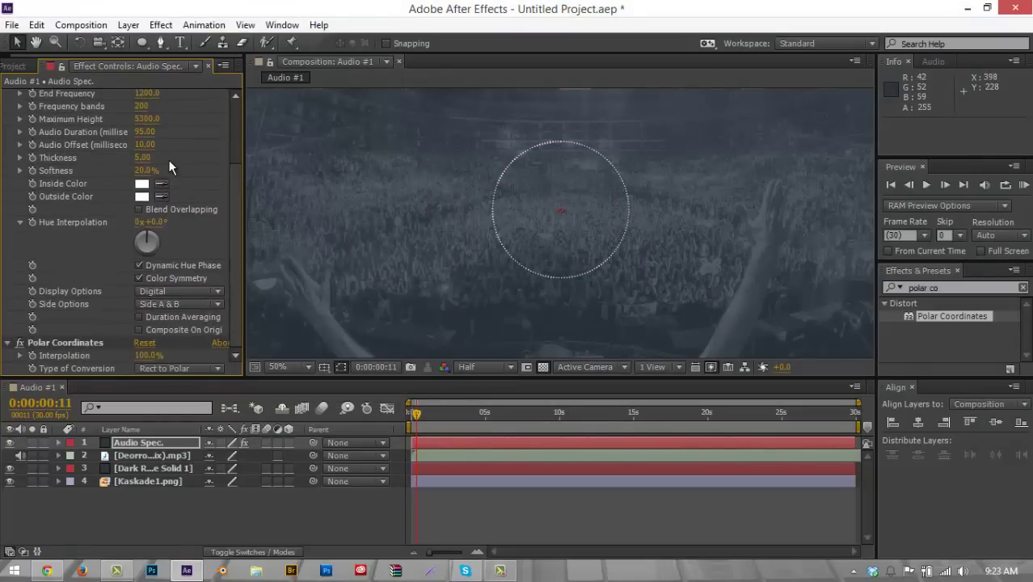
left_click(156, 297)
left_click(127, 315)
left_click(157, 304)
left_click(172, 331)
left_click(194, 305)
left_click(197, 353)
mouse_move(475, 412)
left_mouse_down()
mouse_move(484, 414)
mouse_move(467, 414)
left_mouse_up()
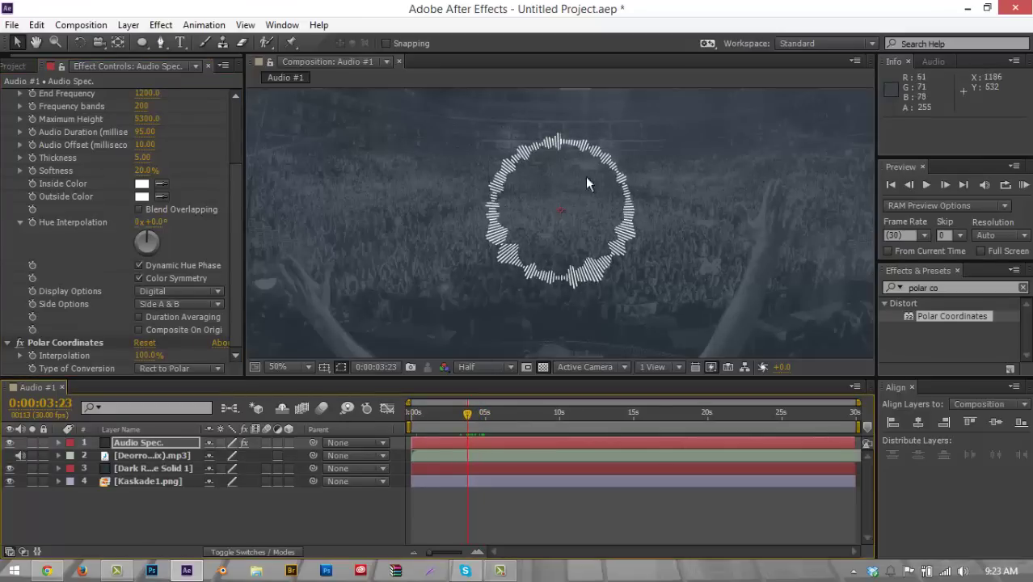
Switch back to Side B and preview the spectrum drawn as Analog lines.
left_click(169, 305)
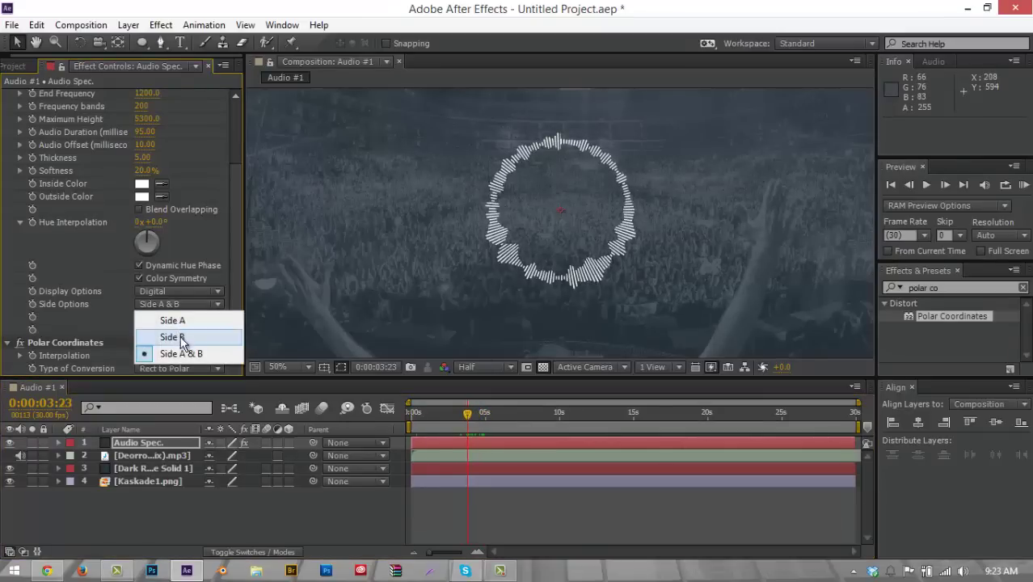
left_click(179, 335)
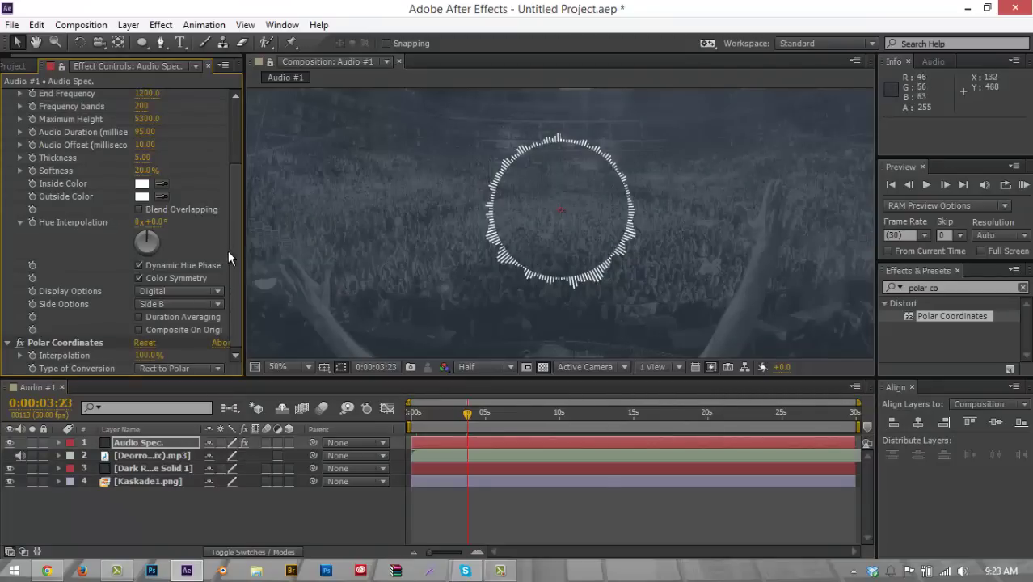
left_click(183, 288)
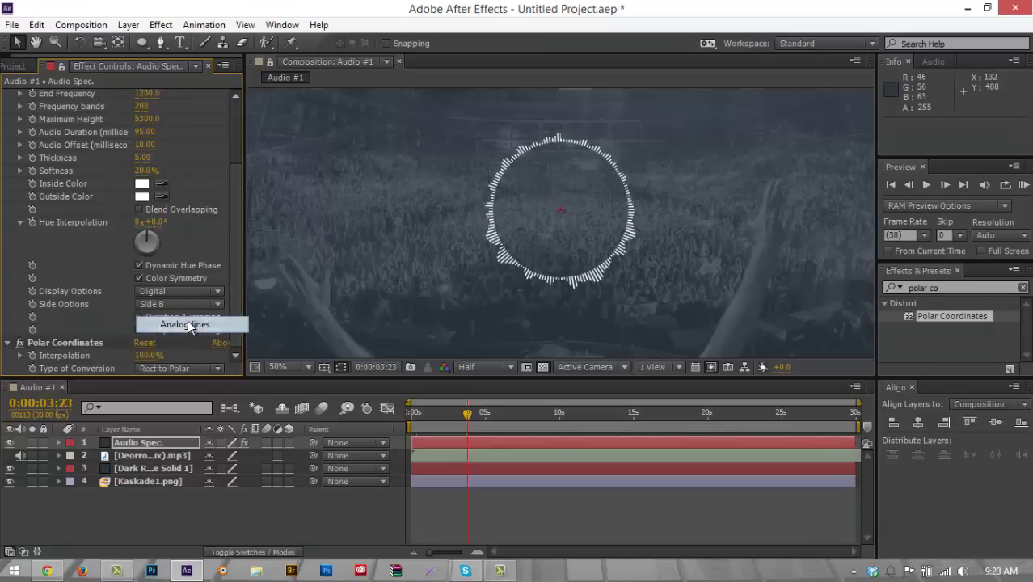
left_click(188, 318)
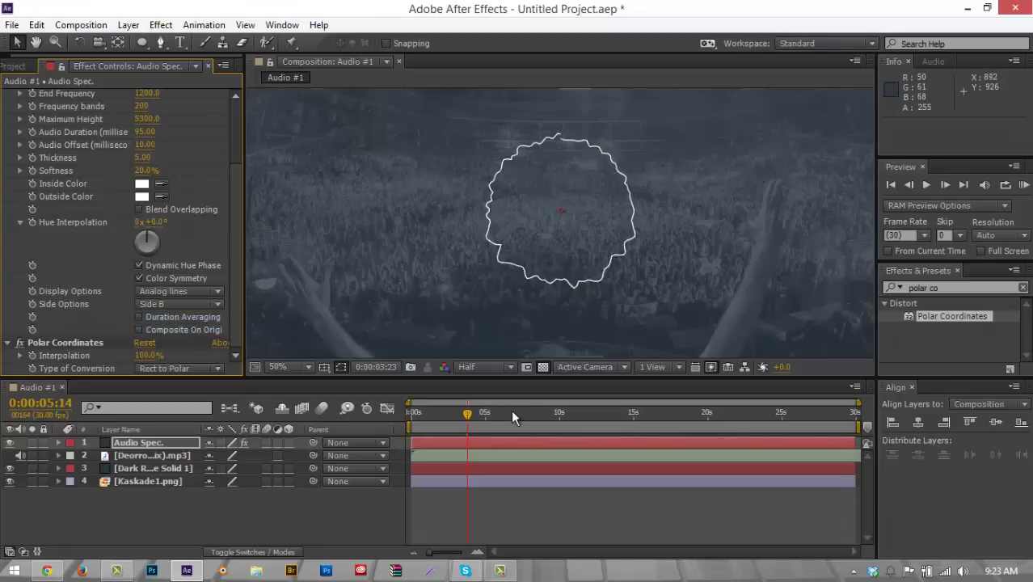
left_click_drag(513, 411, 538, 416)
key("space")
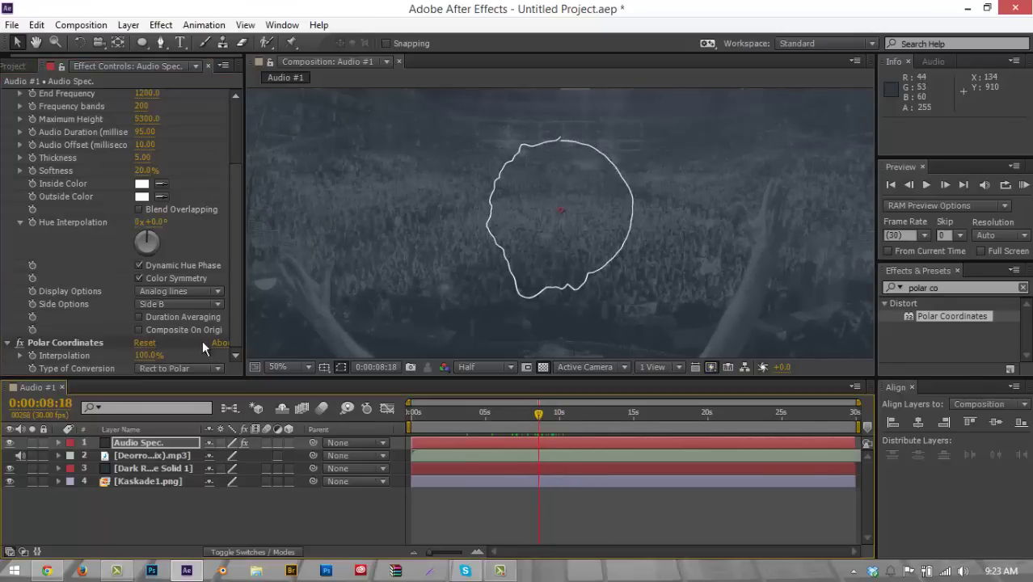
Preview Analog dots, then return the spectrum to Digital bars on Side B.
left_click(199, 291)
left_click(202, 340)
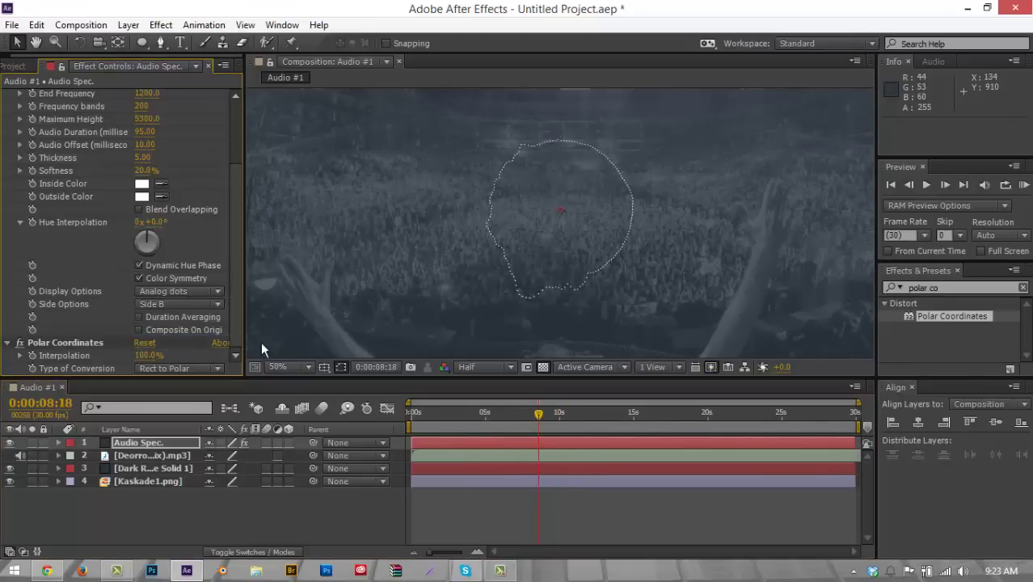
mouse_move(539, 416)
left_mouse_down()
mouse_move(664, 435)
mouse_move(531, 429)
left_mouse_up()
left_click(166, 305)
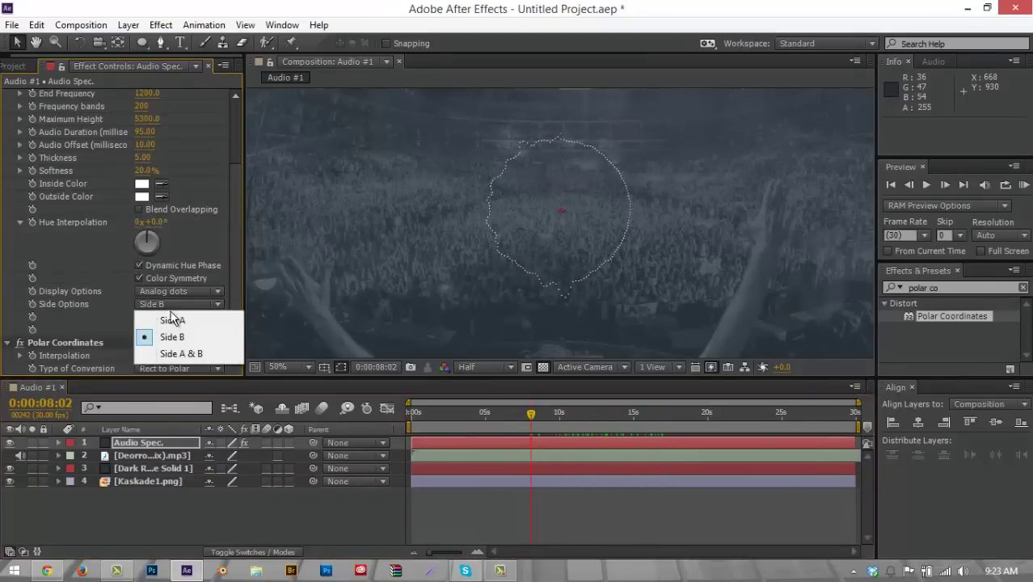
left_click(174, 290)
left_click(174, 306)
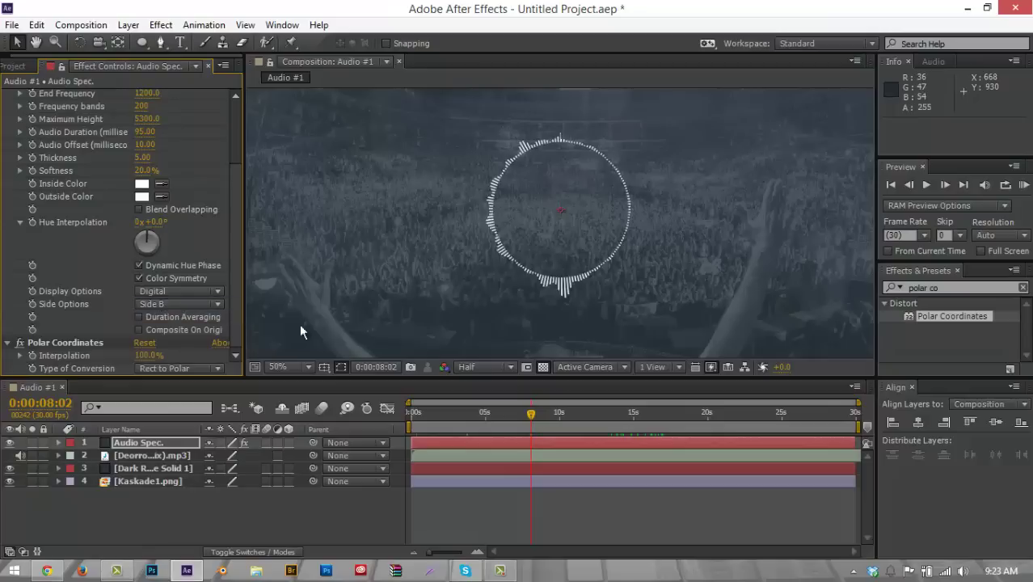
mouse_move(547, 420)
left_mouse_down()
mouse_move(562, 419)
mouse_move(515, 420)
mouse_move(560, 420)
left_mouse_up()
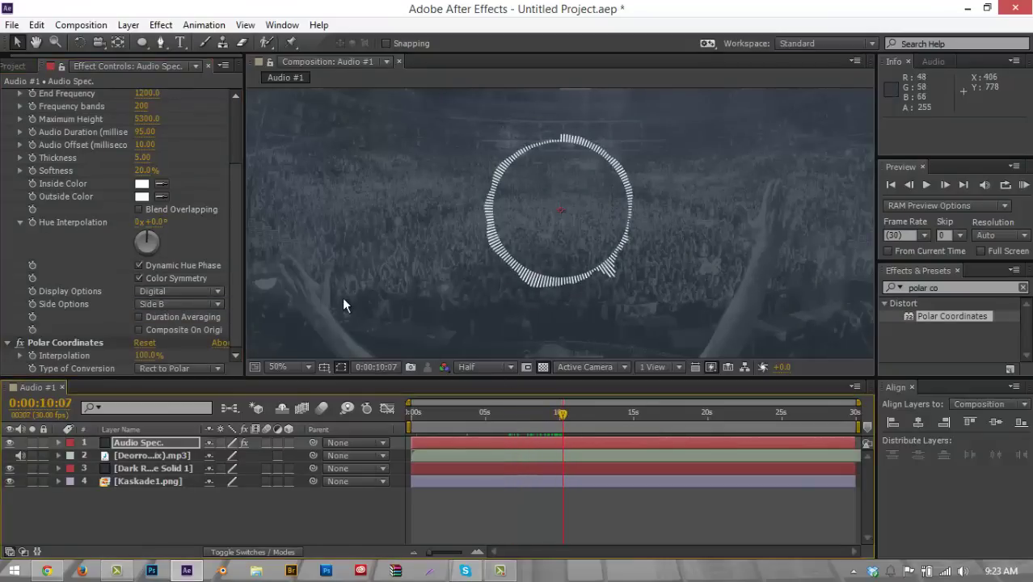
Confirm the Digital display style and return the playhead to the composition start.
left_click(197, 291)
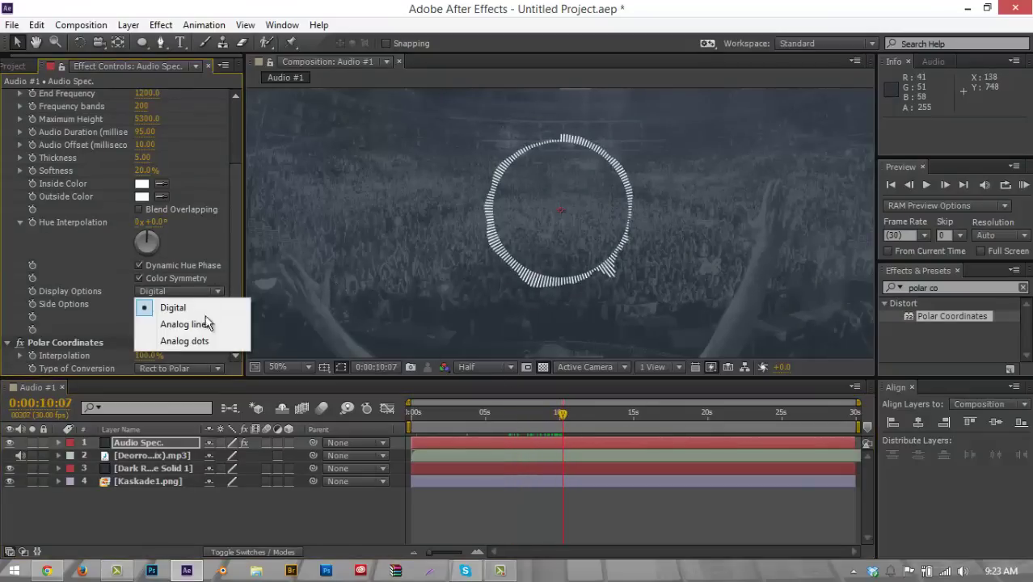
left_click(236, 271)
left_click_drag(236, 268, 246, 324)
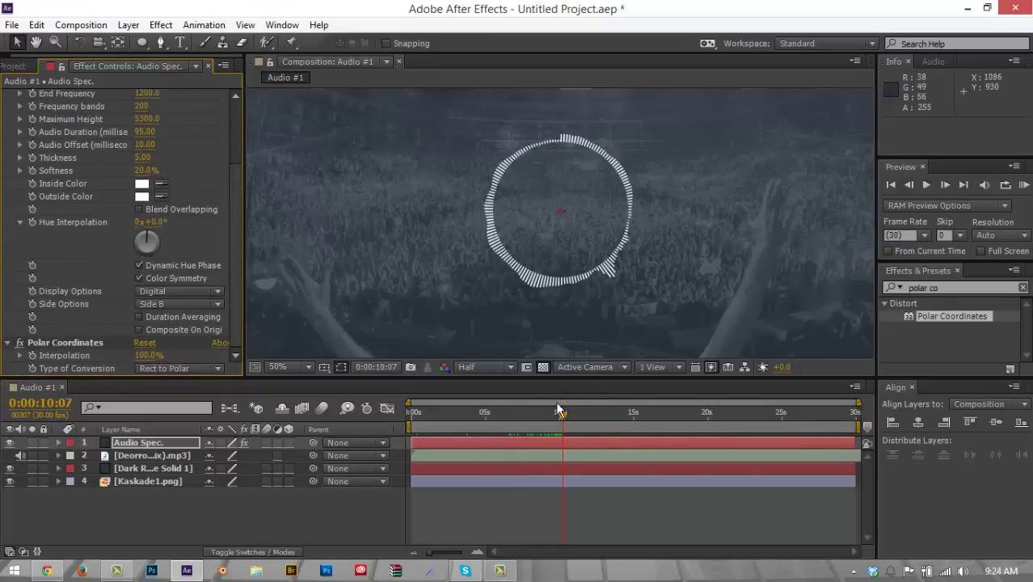
left_click_drag(561, 414, 552, 414)
key("Home")
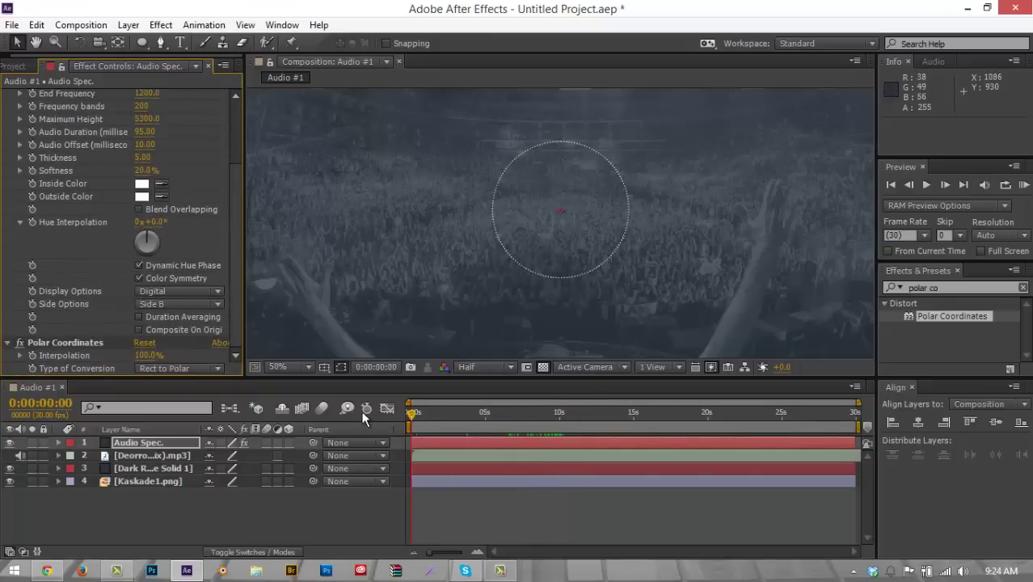
RAM-preview the current spectrum ring animation, then stop playback.
left_click(1023, 185)
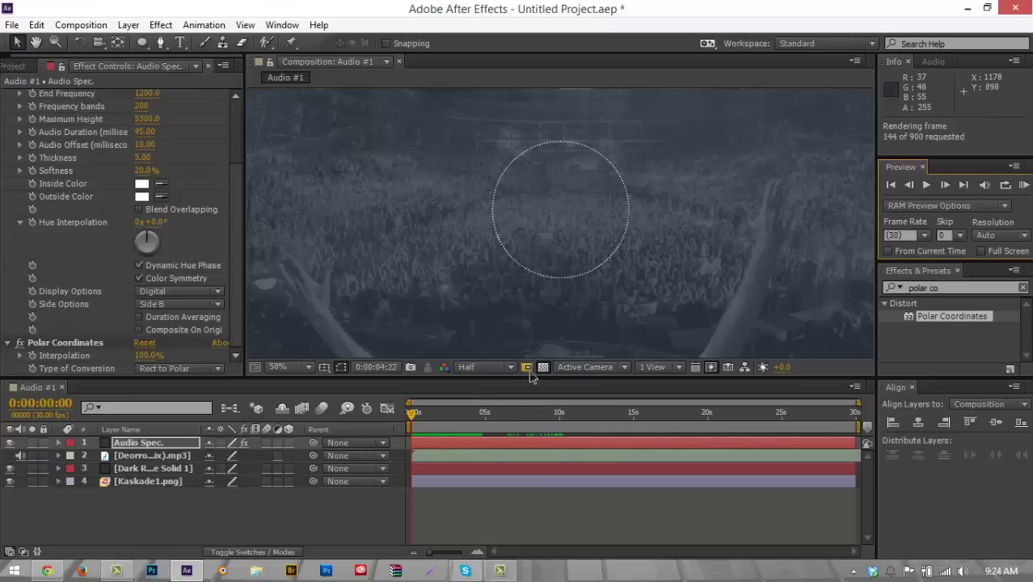
left_click(1025, 186)
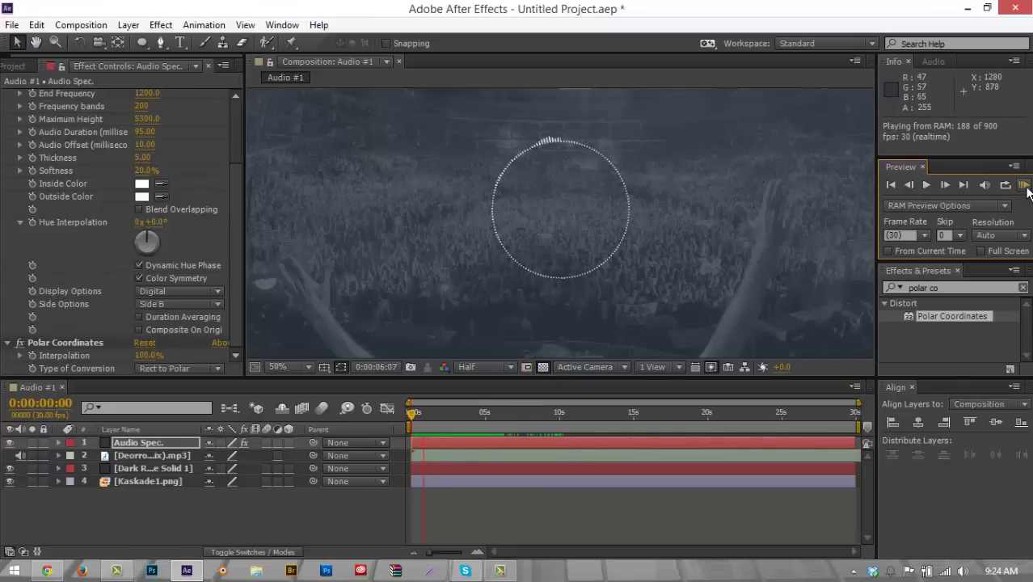
left_click(1025, 186)
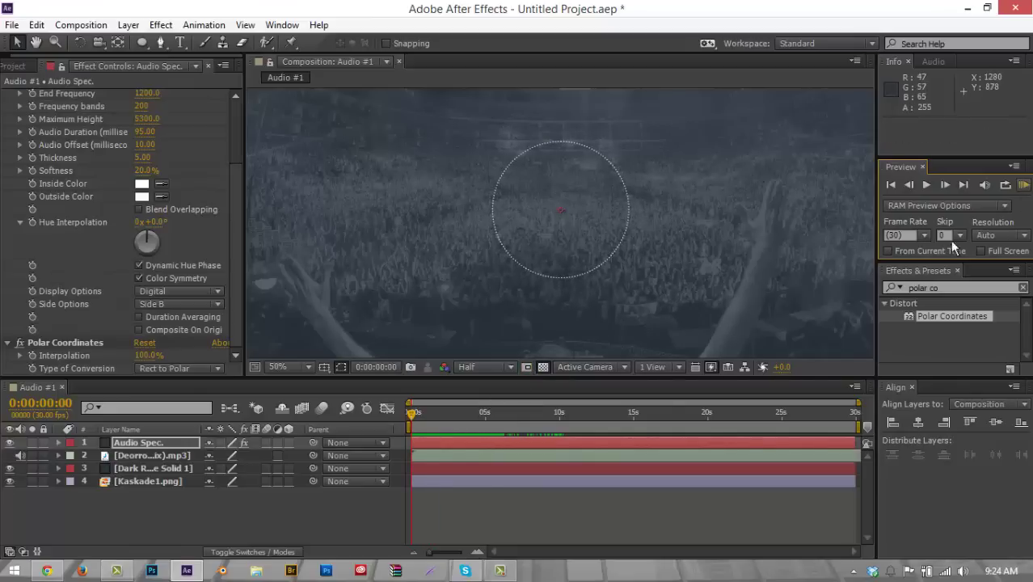
Slide the Deorro music layer earlier in the timeline.
left_click(434, 445)
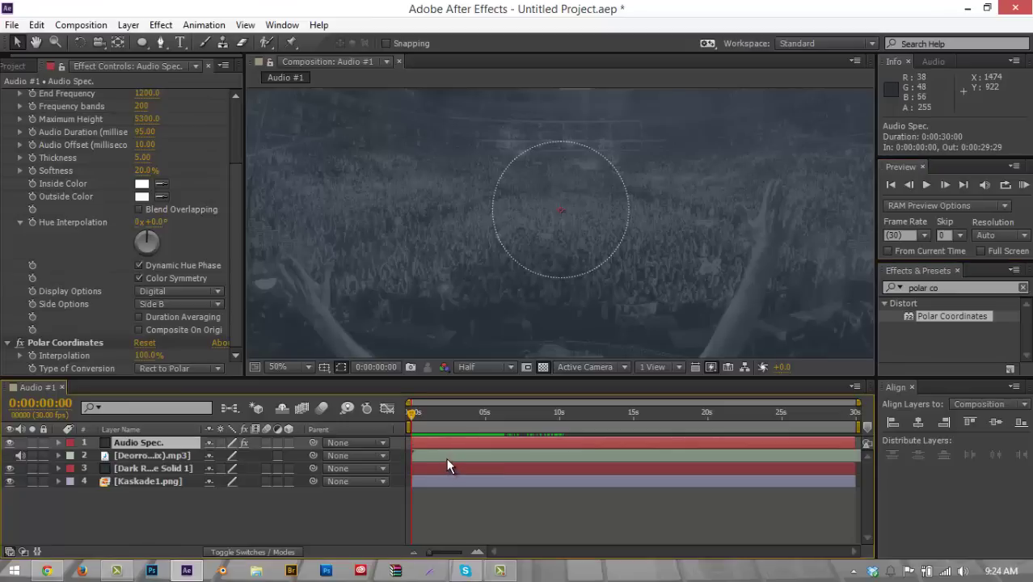
left_click(446, 457)
left_click_drag(465, 457, 296, 455)
left_click_drag(384, 466, 392, 466)
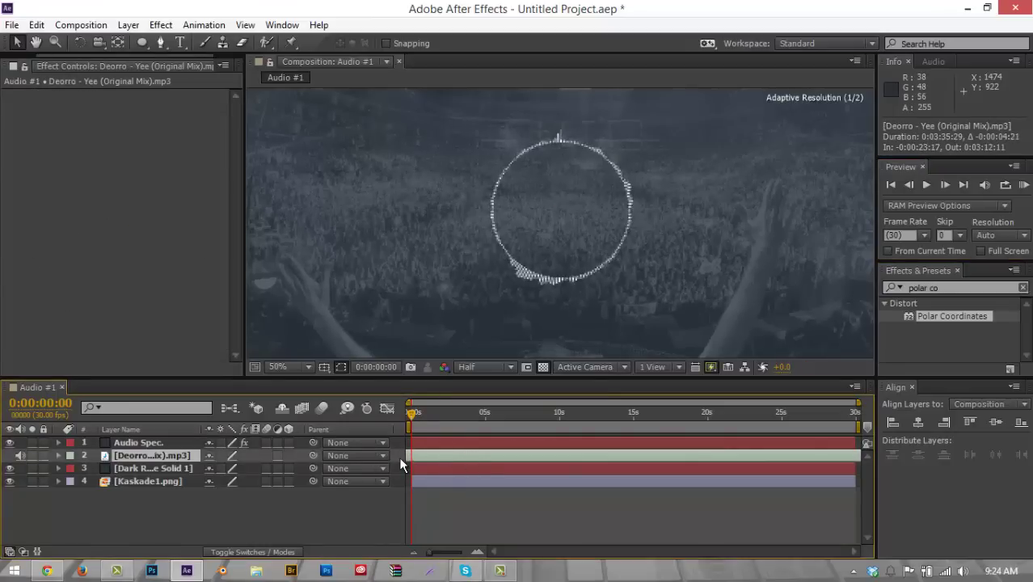
RAM-preview the retimed animation, stopping near 0:00:03:20, and return to the Project panel.
left_click(1024, 185)
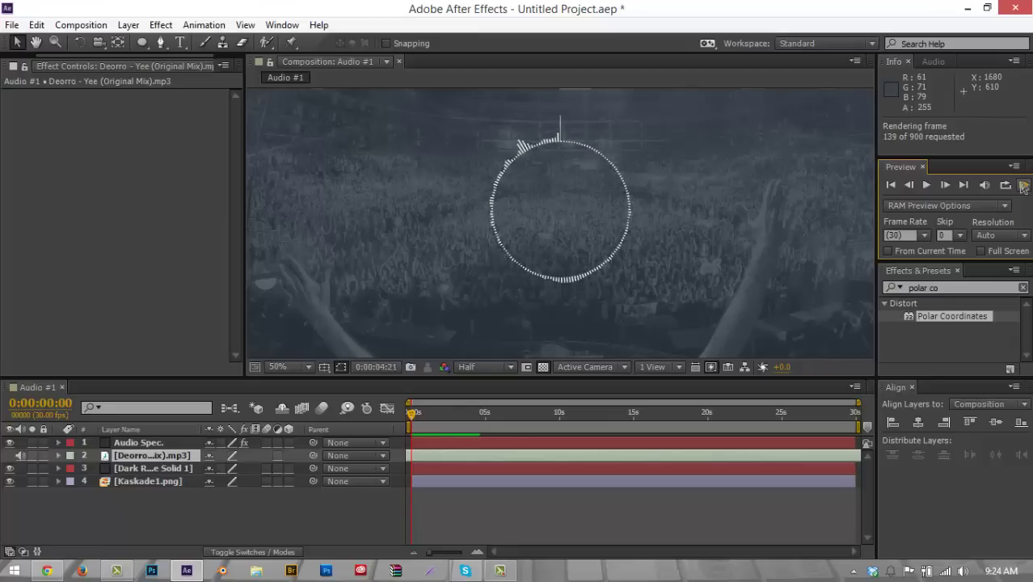
left_click(1022, 185)
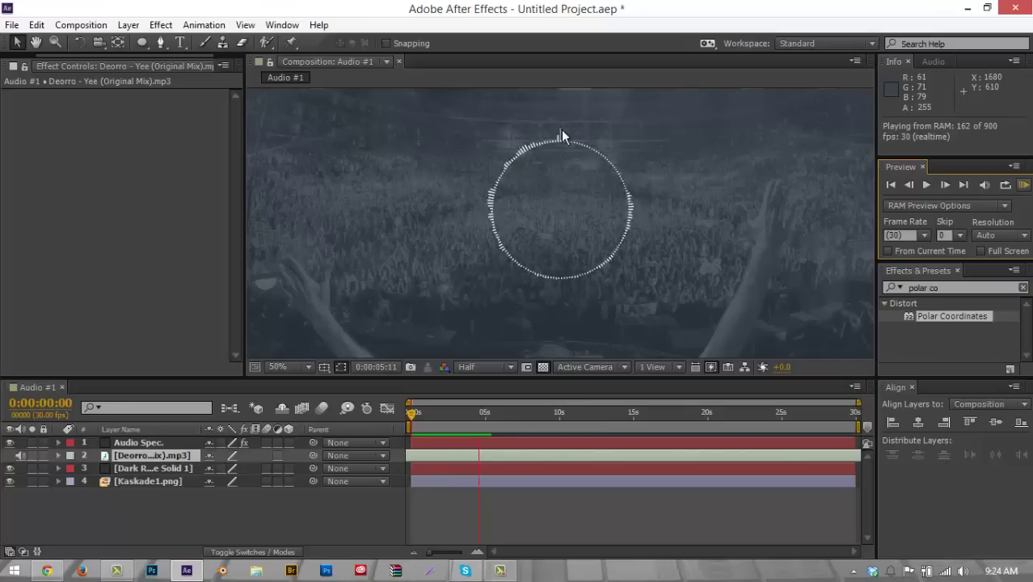
left_click_drag(457, 416, 467, 412)
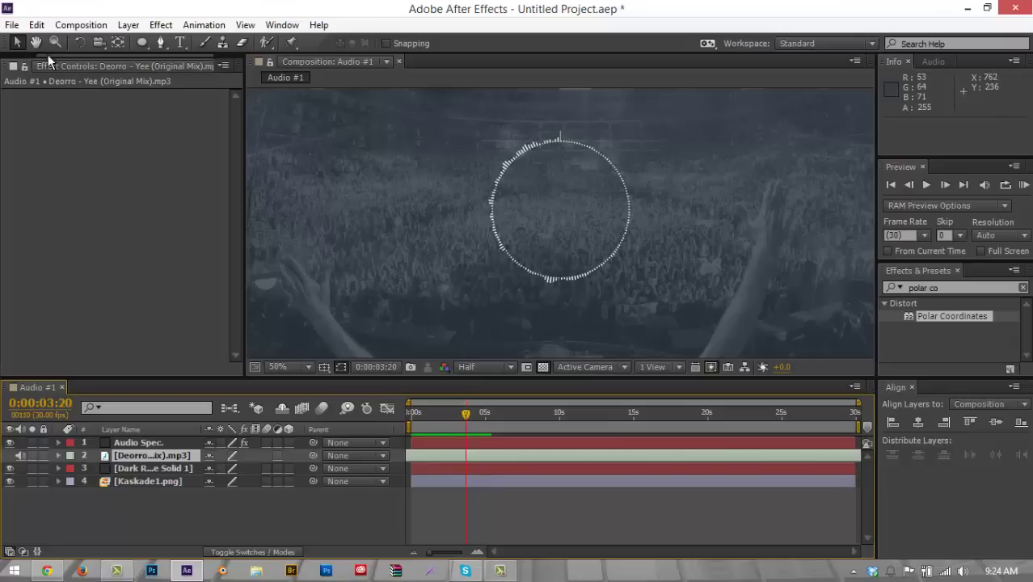
left_click(16, 65)
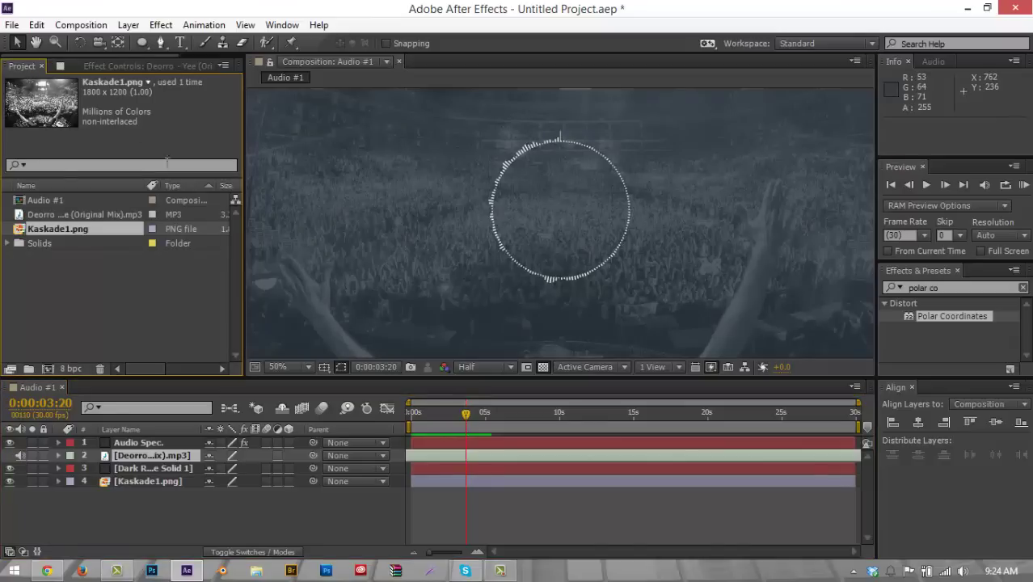
Set the Audio Spectrum End Frequency to 1100.
key("F3")
left_click(148, 438)
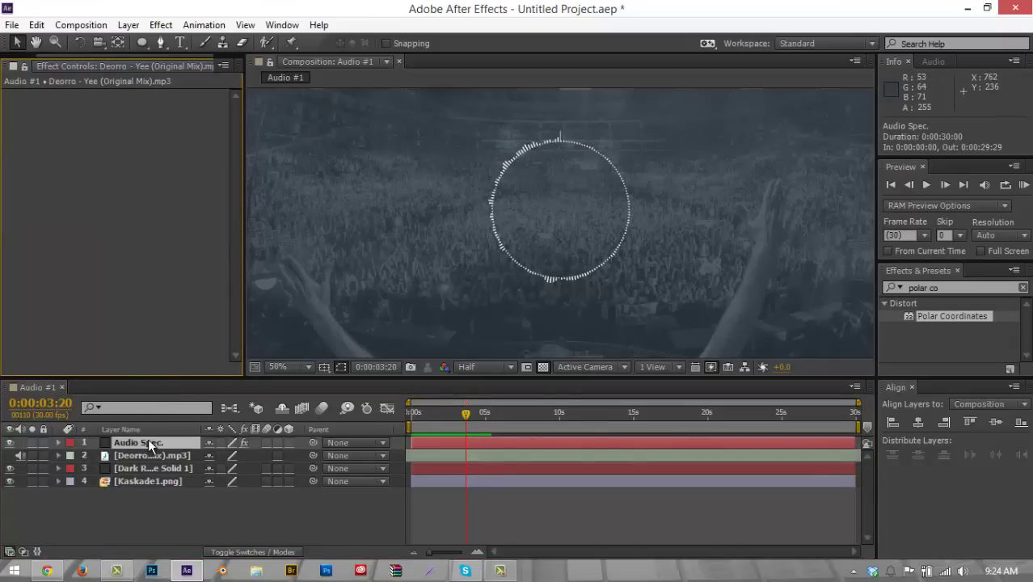
left_click(147, 185)
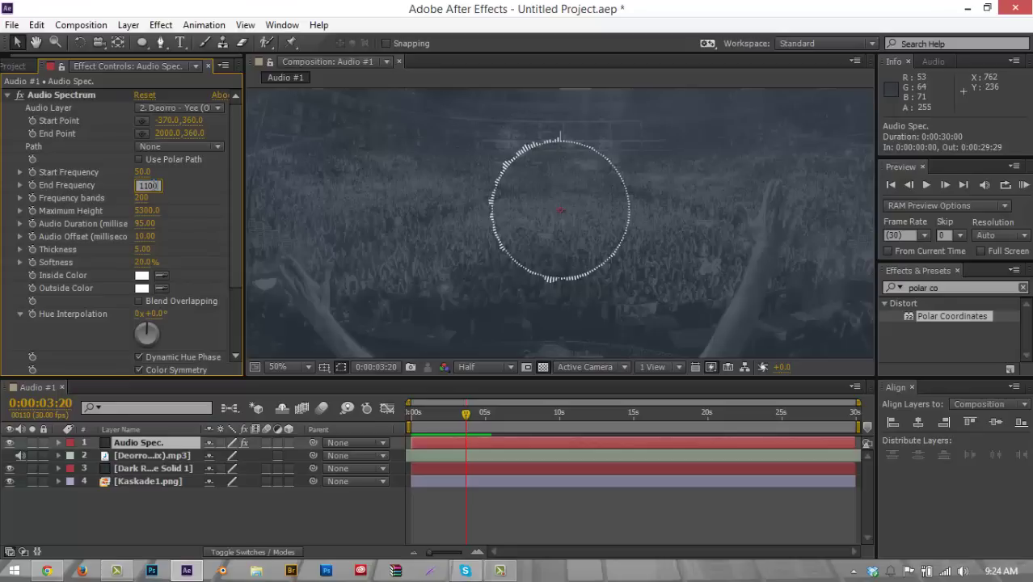
type("1100")
key("Return")
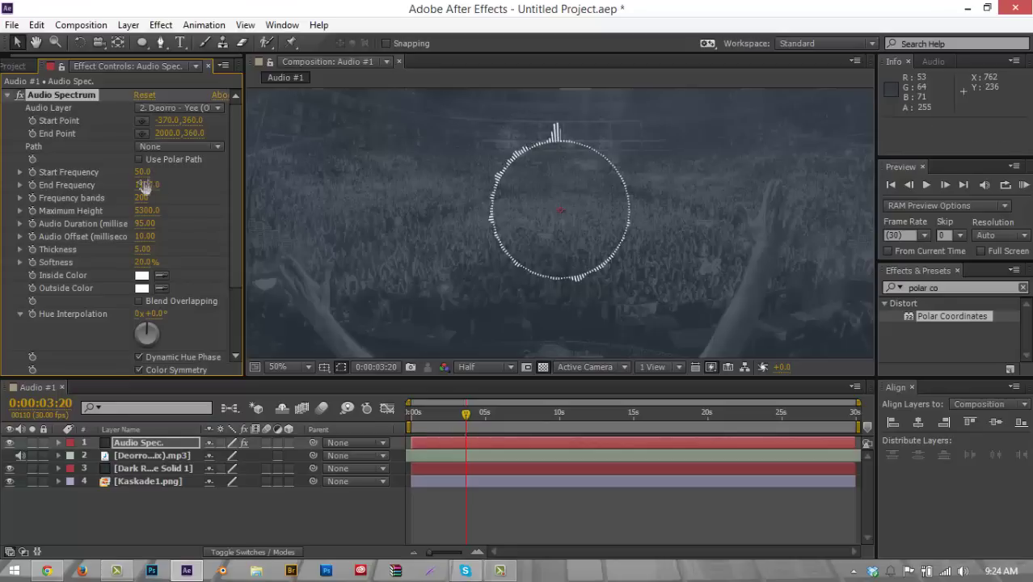
left_click_drag(142, 192, 148, 186)
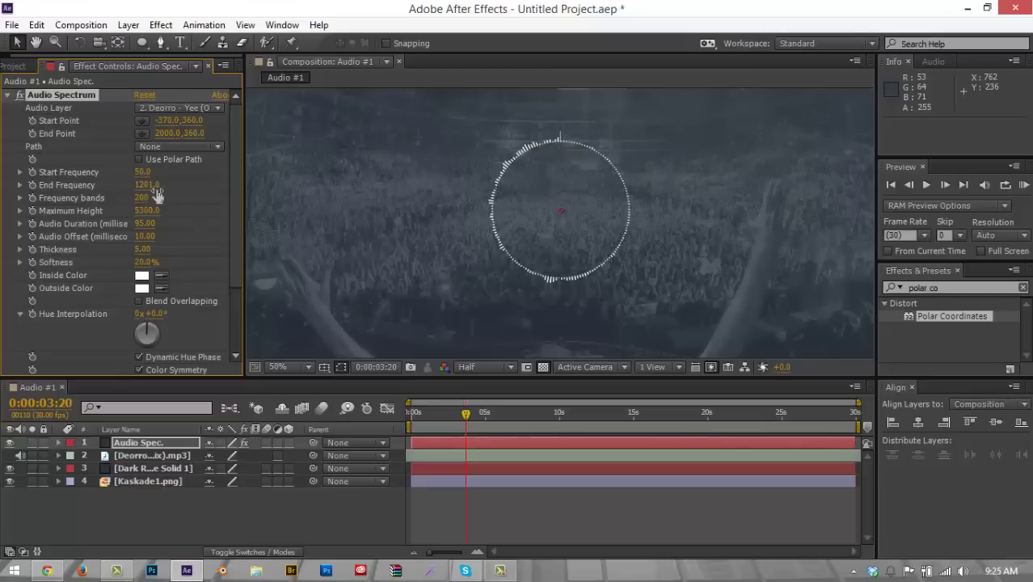
left_click(148, 186)
key("Return")
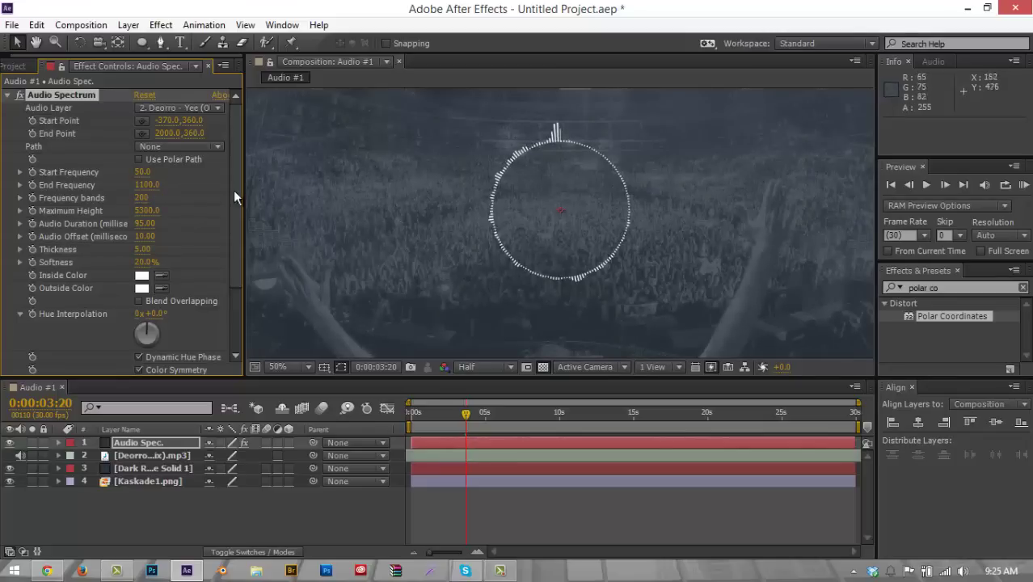
Set Frequency bands to 200 and Start Frequency to 45.
left_click_drag(143, 198, 146, 204)
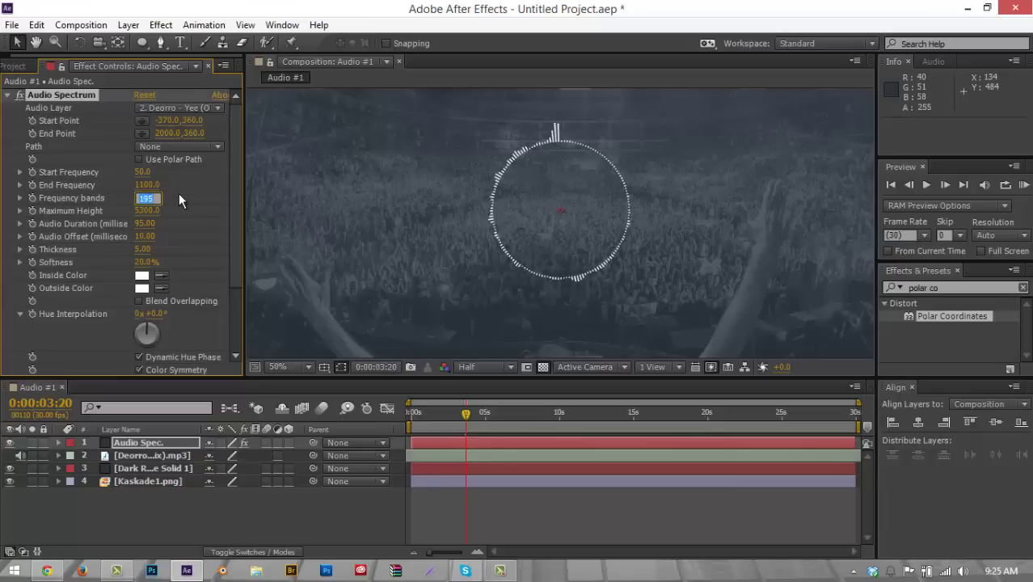
type("200")
key("Return")
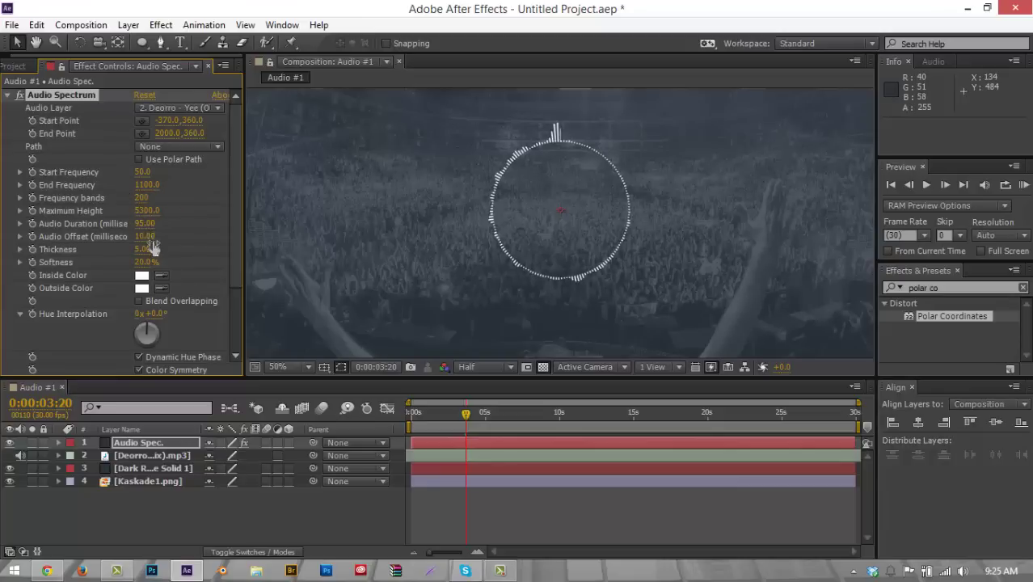
left_click_drag(142, 173, 131, 171)
left_click(142, 172)
type("45")
key("Return")
Set Maximum Height to 6000, scrubbing and playing to check the spikes.
left_click(147, 211)
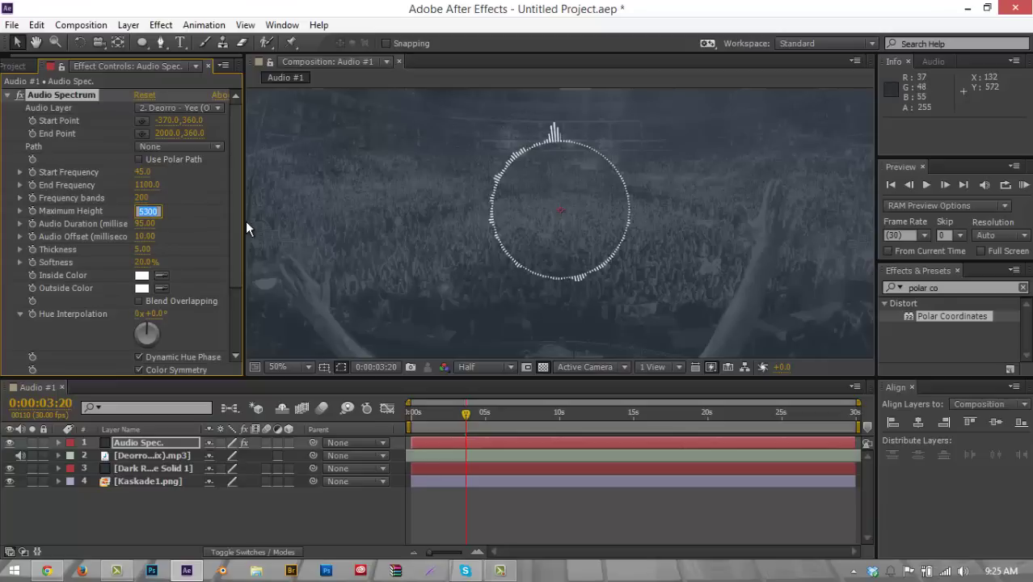
type("6800")
key("Return")
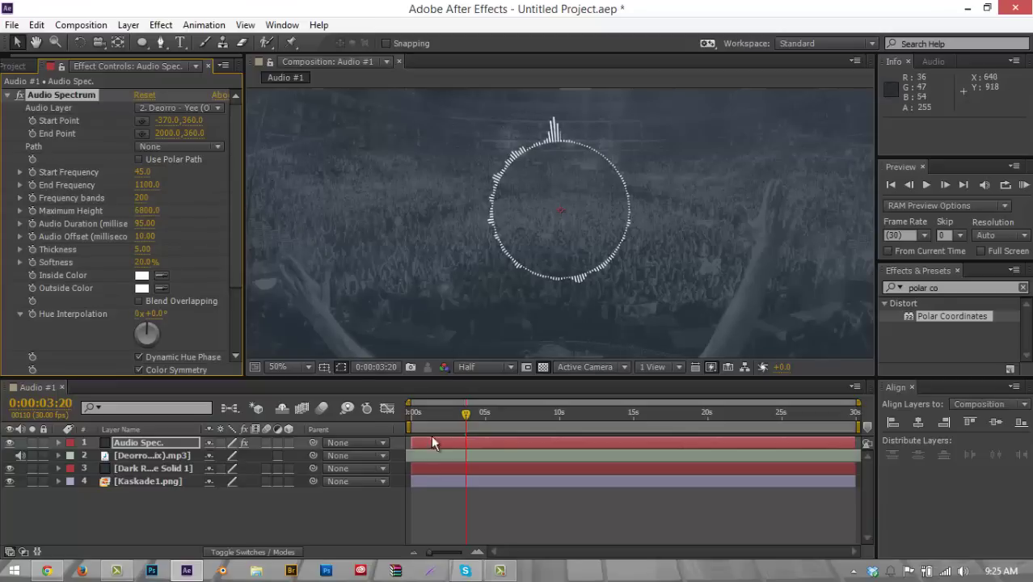
mouse_move(446, 417)
left_mouse_down()
mouse_move(457, 413)
mouse_move(422, 412)
mouse_move(447, 414)
left_mouse_up()
key("space")
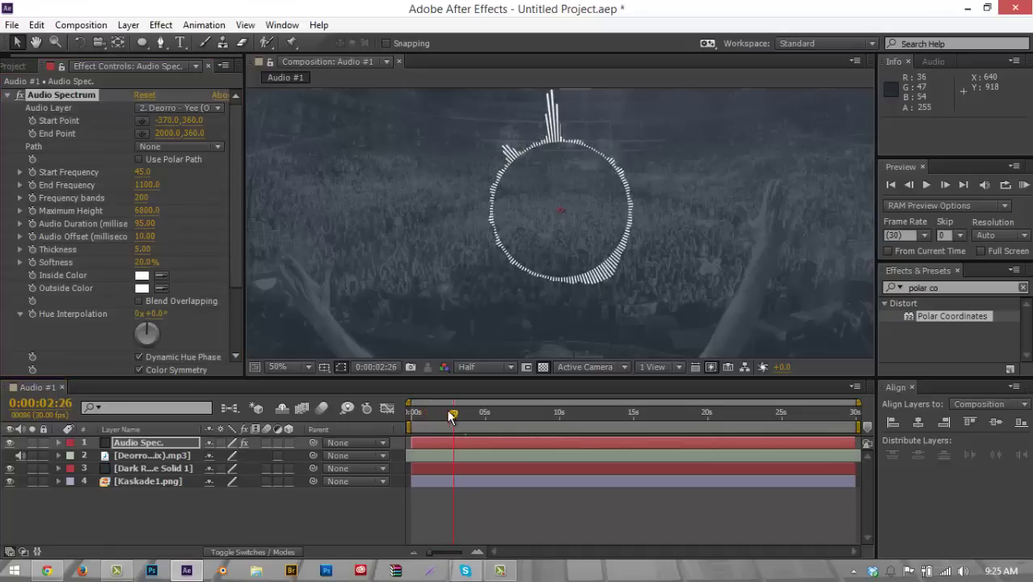
left_click(147, 211)
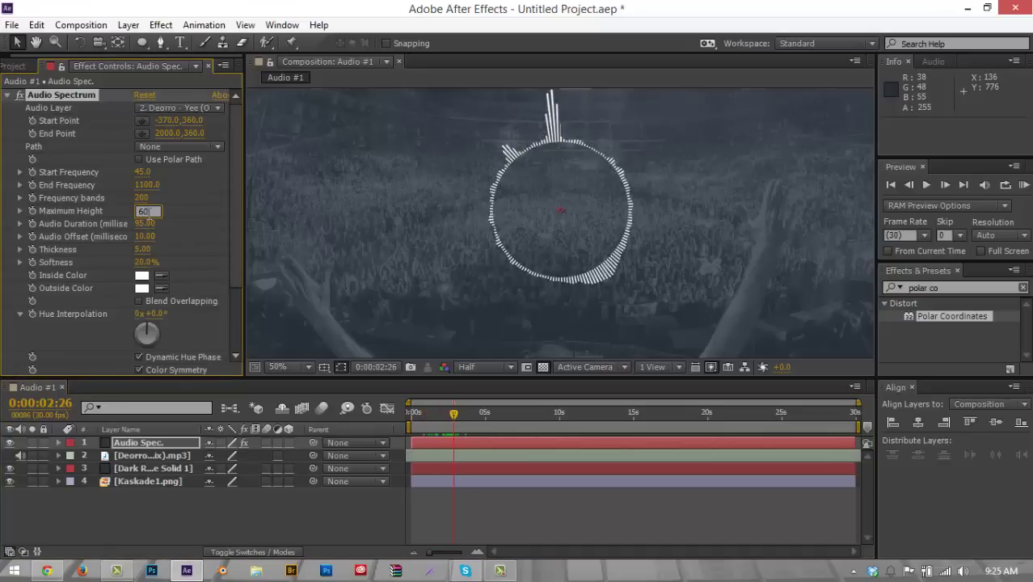
left_click(496, 422)
mouse_move(507, 424)
left_mouse_down()
mouse_move(614, 404)
mouse_move(493, 407)
mouse_move(566, 409)
mouse_move(490, 417)
left_mouse_up()
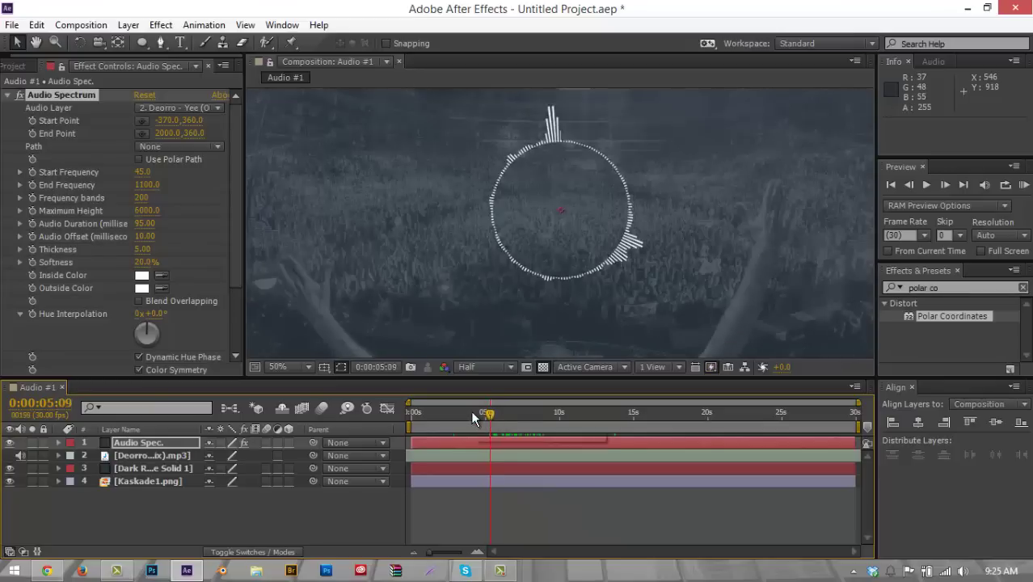
left_click_drag(471, 414, 437, 414)
Add CC Radial Fast Blur to the Audio Spec. layer with Zoom Brightest and Amount 15.
left_click(450, 414)
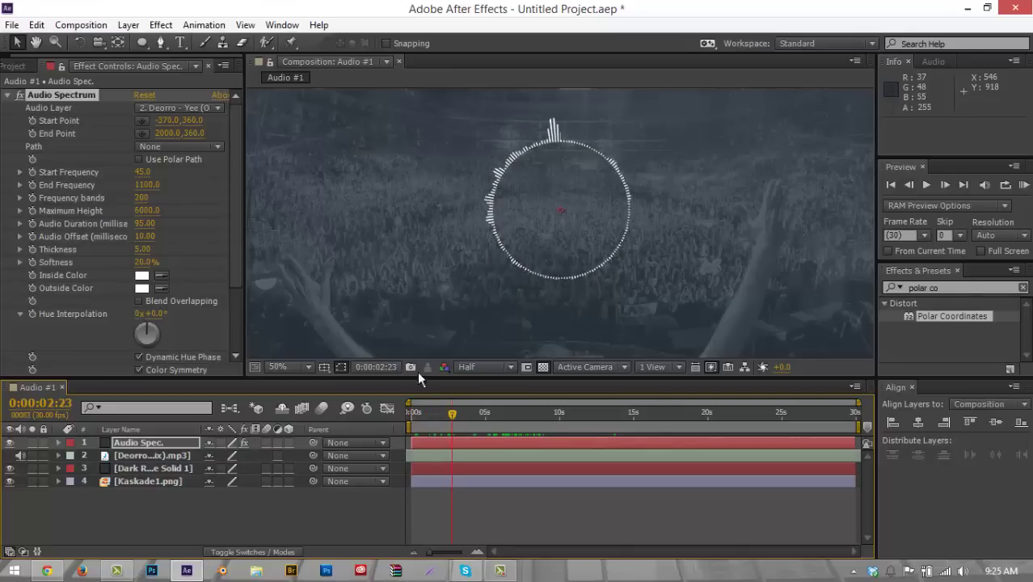
left_click(161, 27)
mouse_move(194, 132)
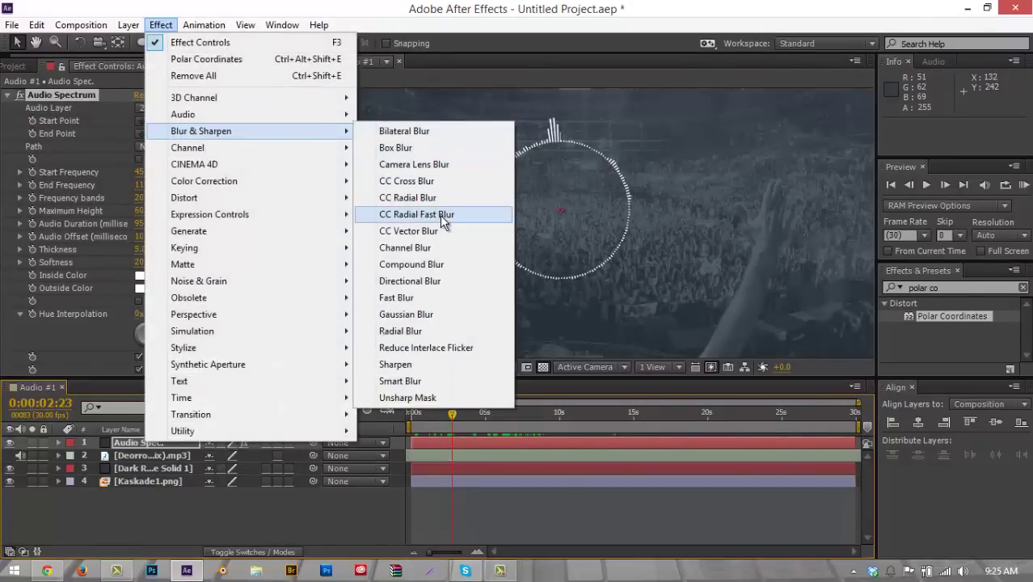
left_click(488, 219)
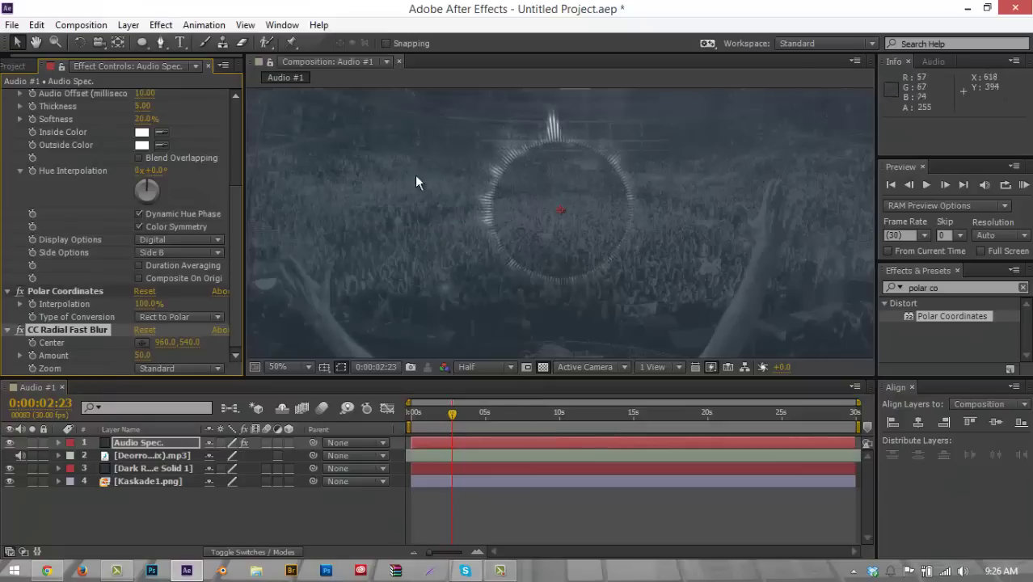
left_click(154, 368)
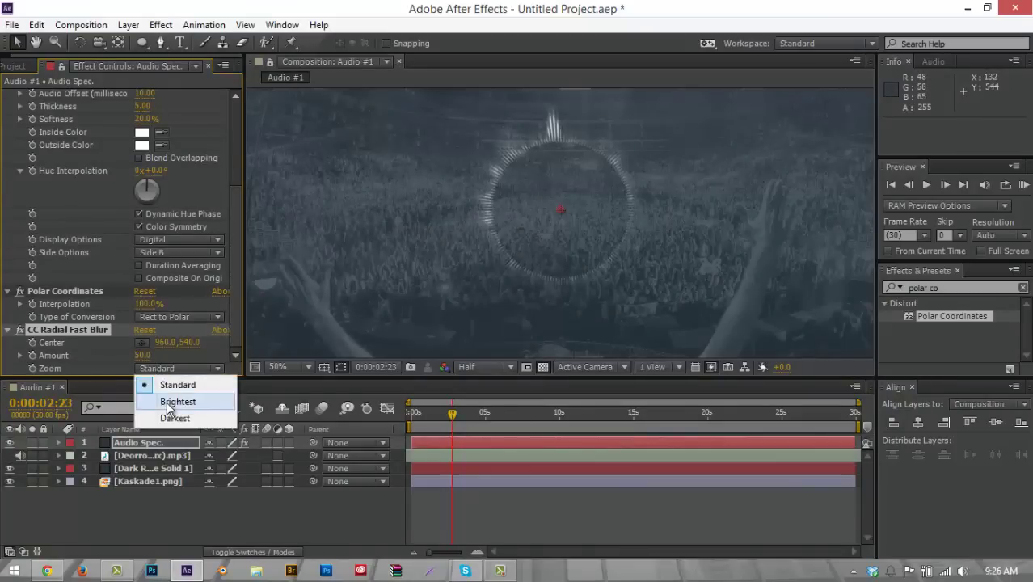
left_click(169, 404)
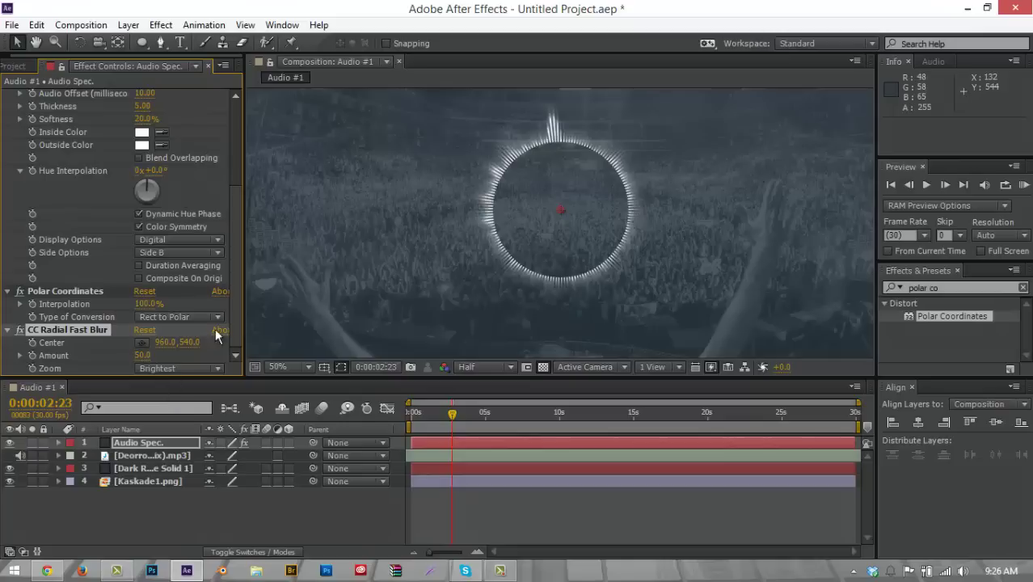
left_click(143, 355)
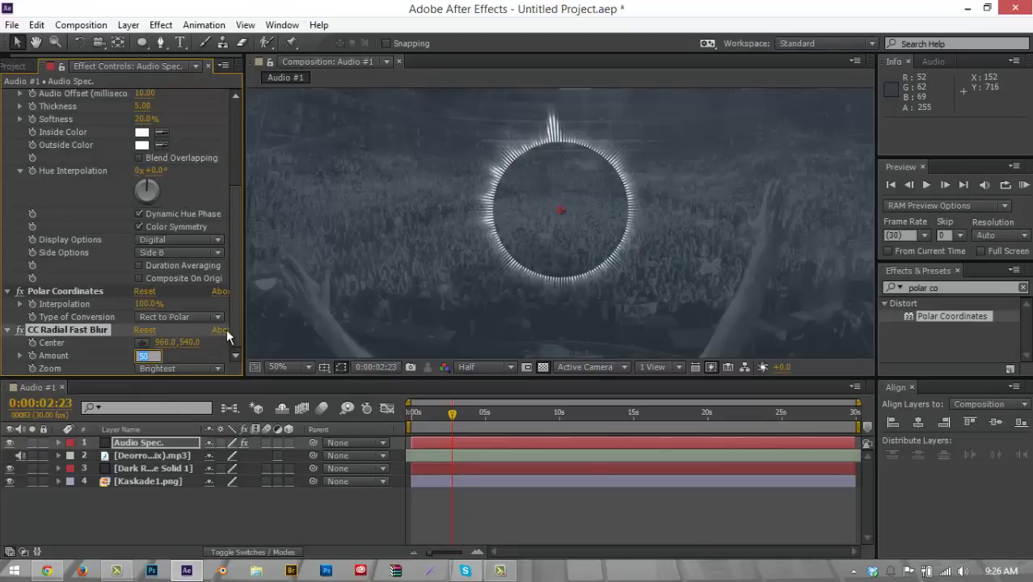
key("Return")
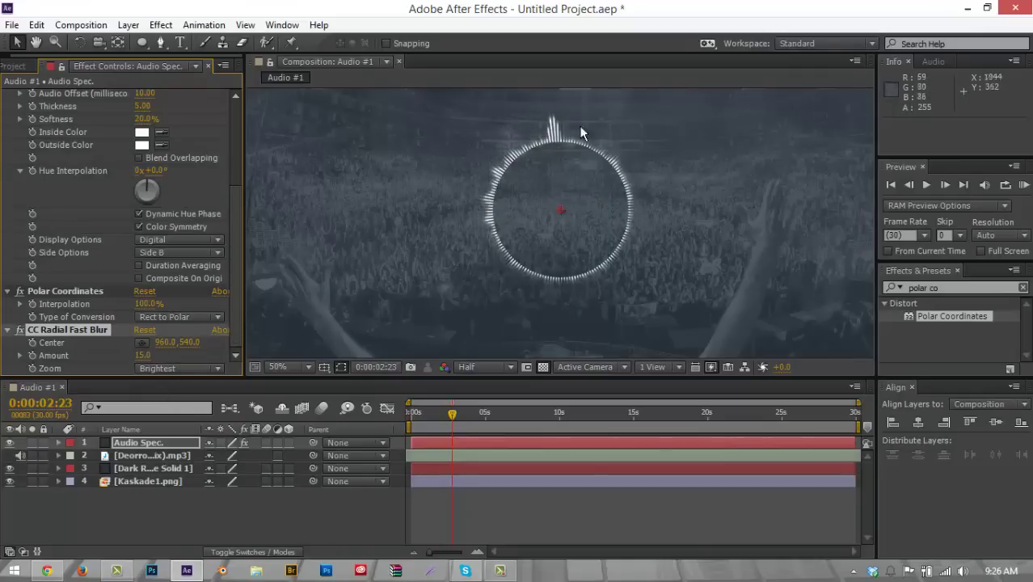
Switch viewer resolution to Third and RAM-preview the glowing ring from 0:00.
left_click(1023, 185)
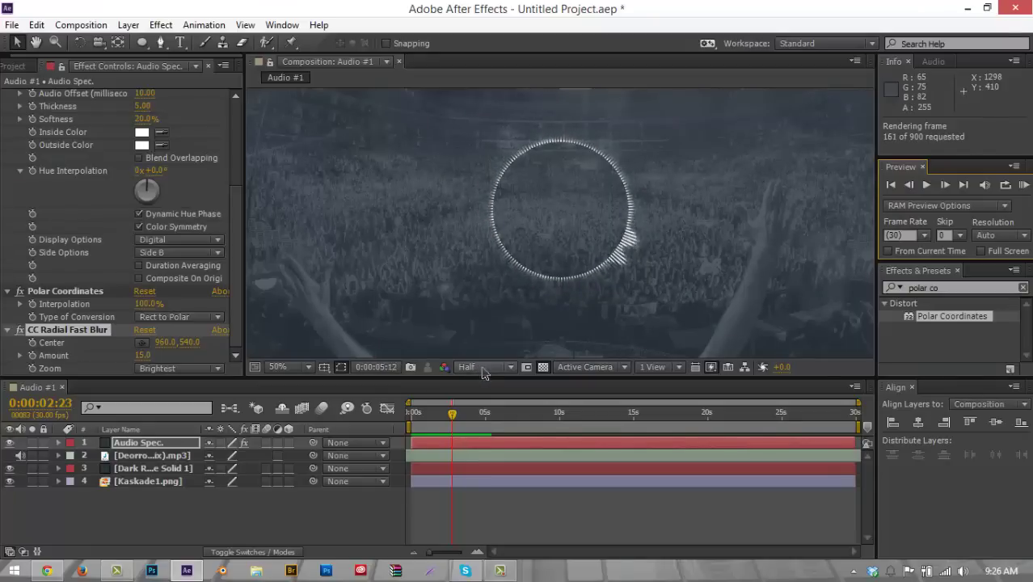
left_click(482, 370)
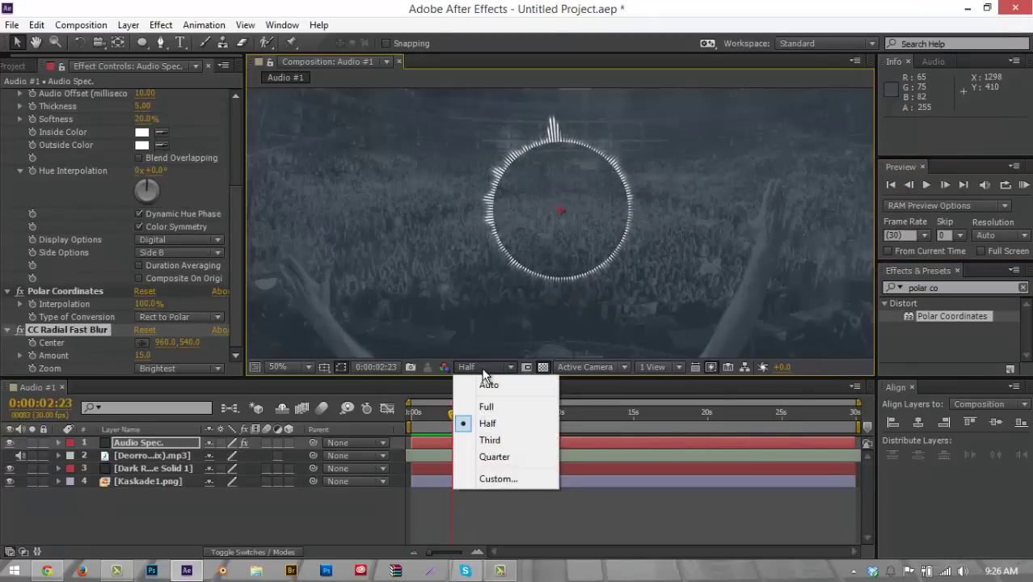
left_click(490, 440)
left_click_drag(454, 414, 340, 430)
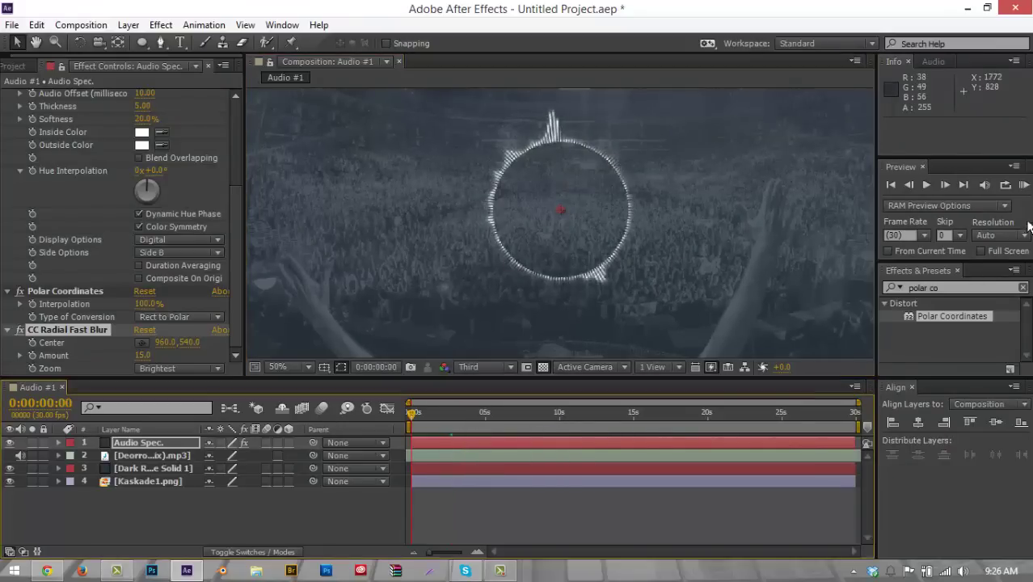
left_click(1023, 185)
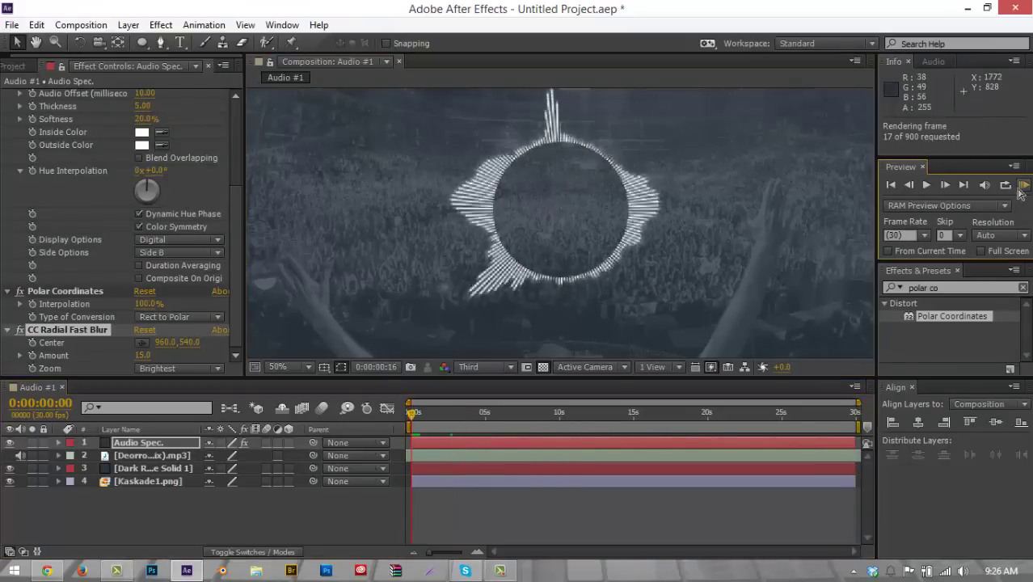